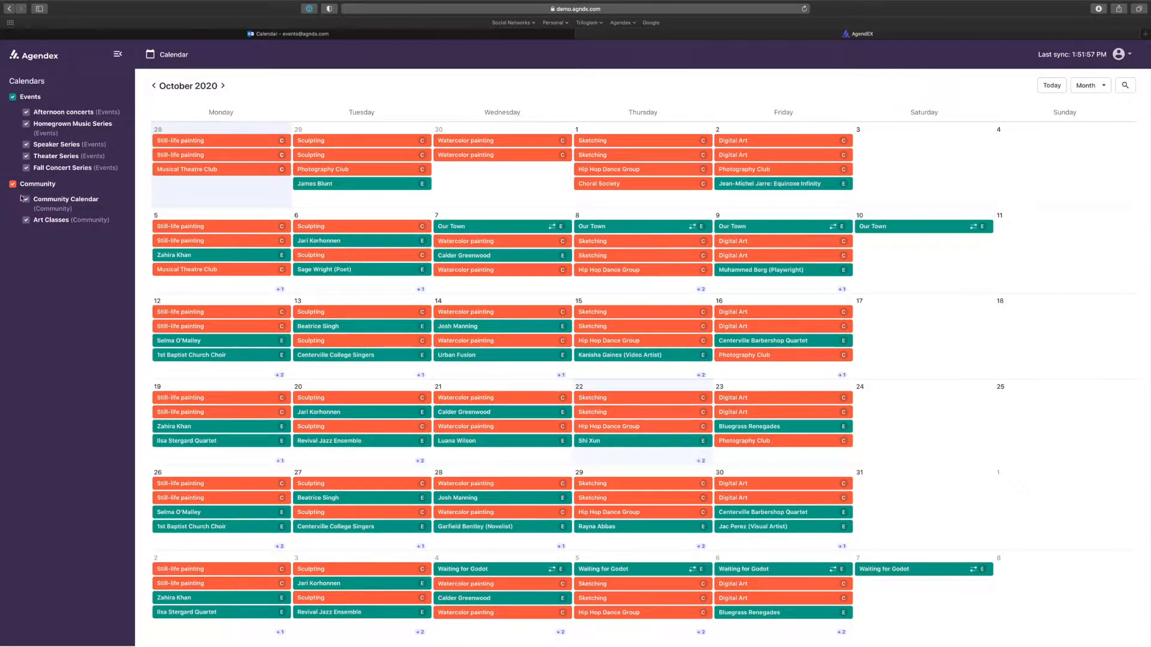
- Filter the October 2020 view to show only the Homegrown Music Series and Fall Concert Series calendars
click(12, 184)
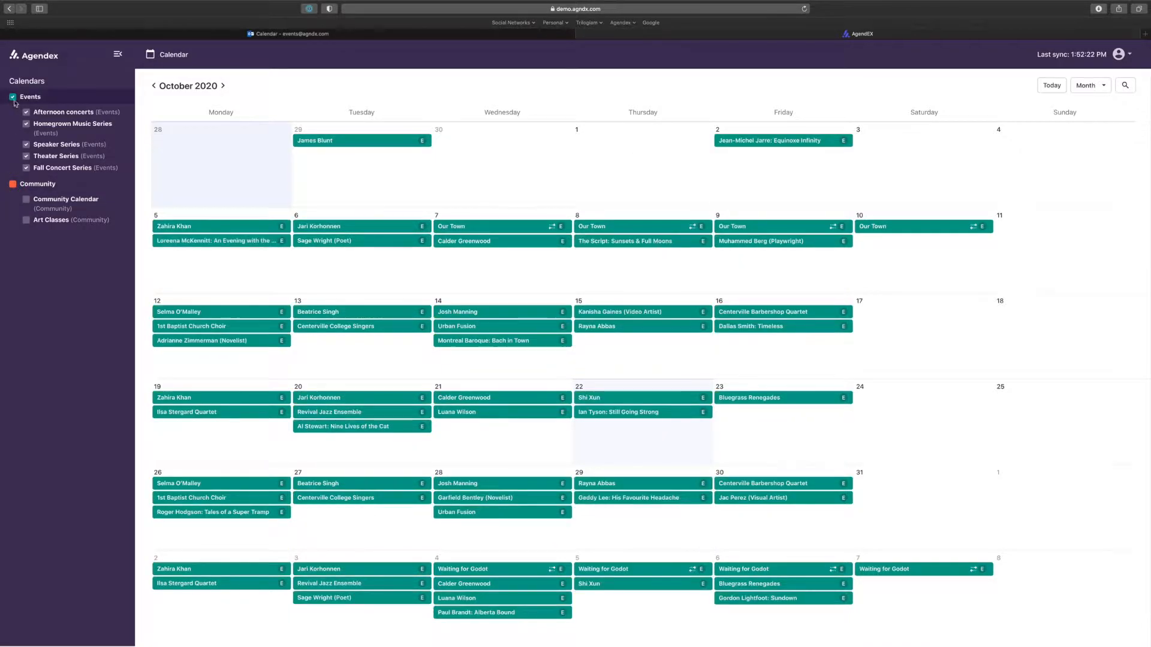
click(13, 97)
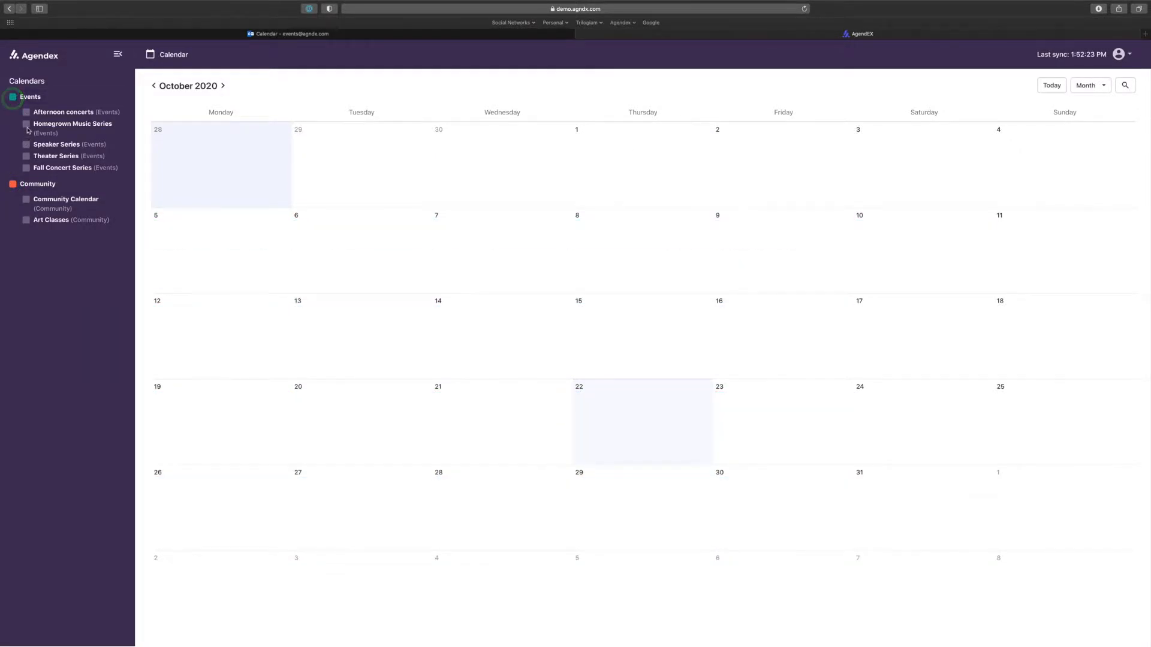
click(26, 127)
click(27, 168)
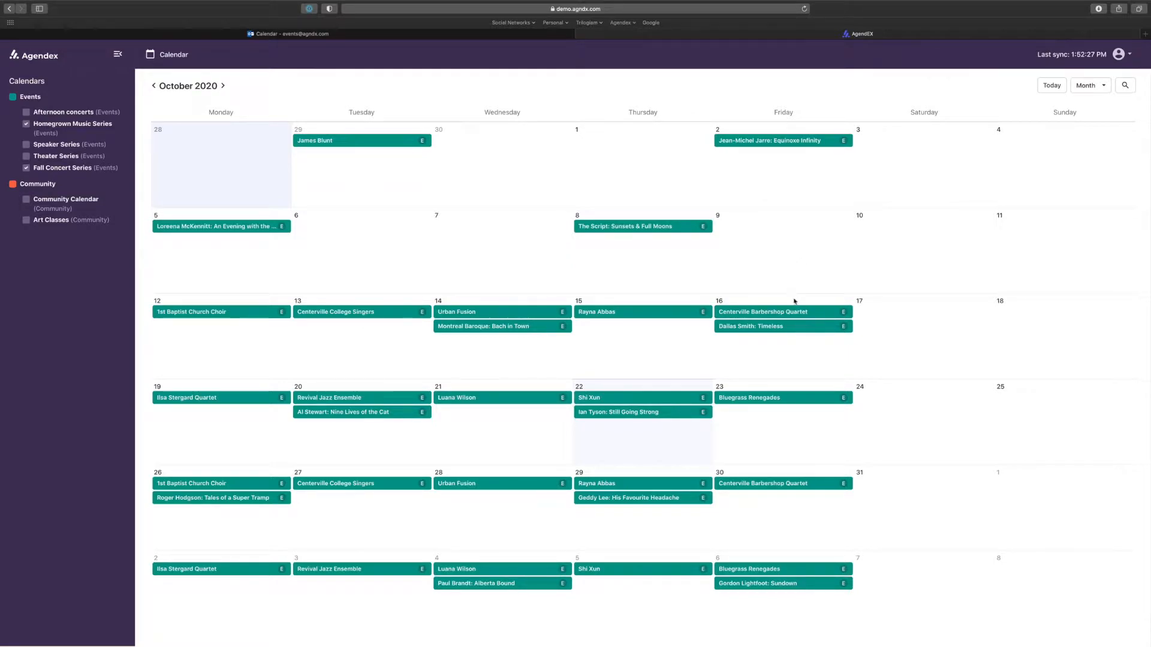
- View the details of the Centerville Barbershop Quartet and Dallas Smith: Timeless events on October 16, closing each one
click(802, 312)
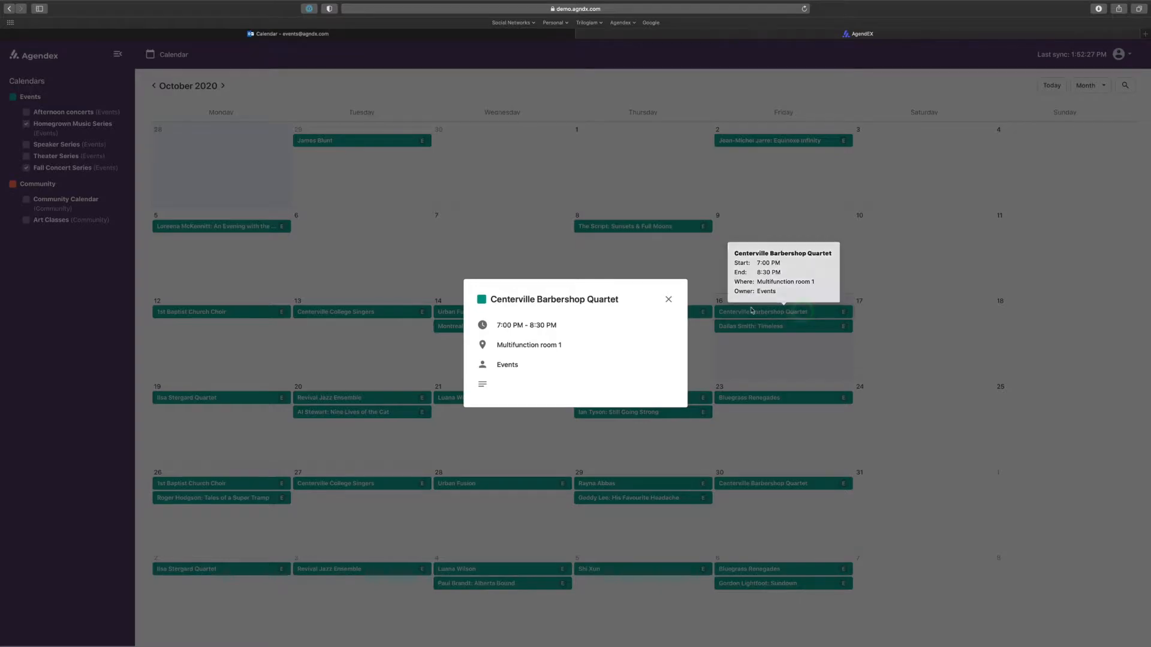
click(668, 299)
click(787, 325)
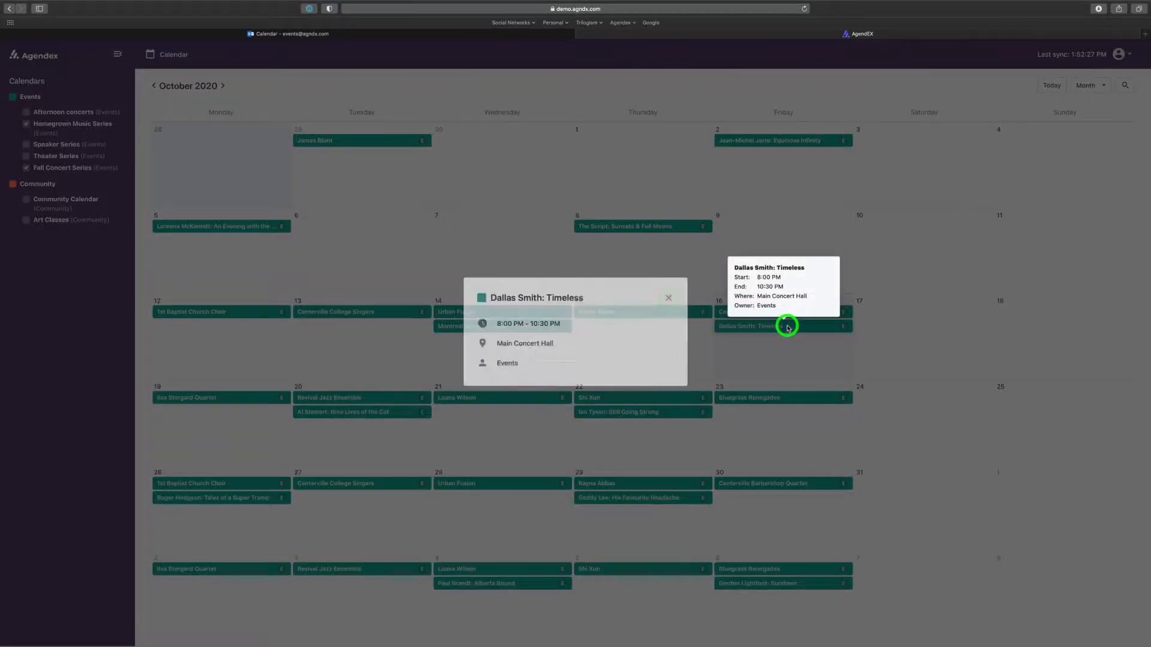
click(668, 278)
- Open the day lists for October 16 and October 29 and expand individual events to read their details
click(768, 299)
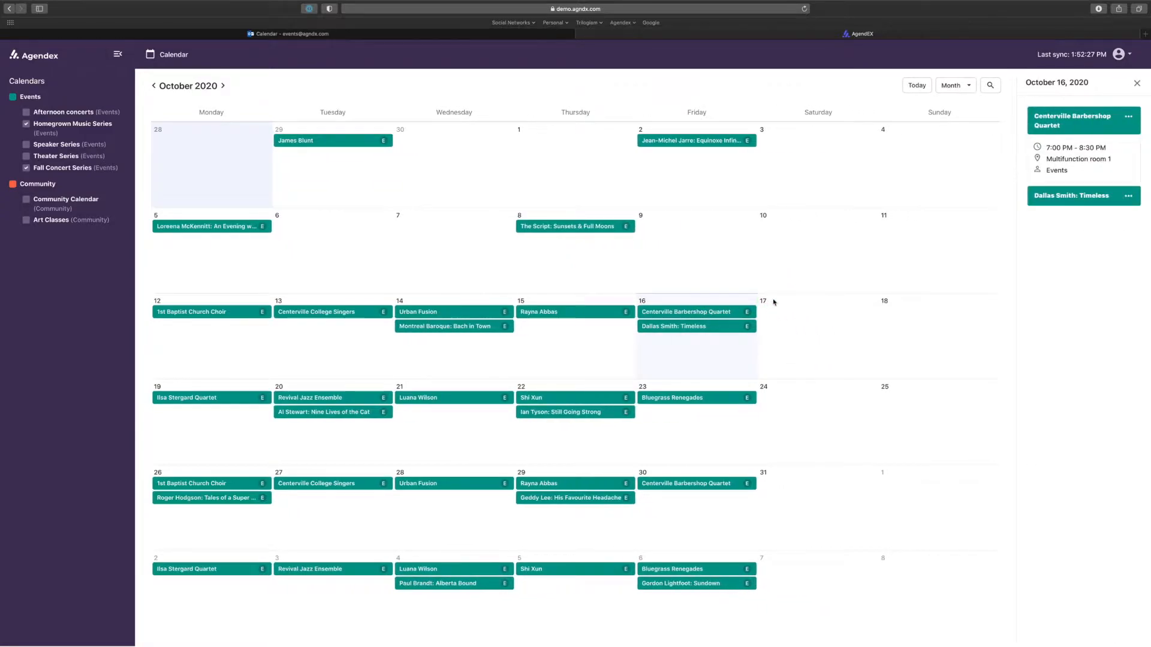
click(1087, 202)
click(1066, 117)
mouse_move(624, 485)
click(577, 525)
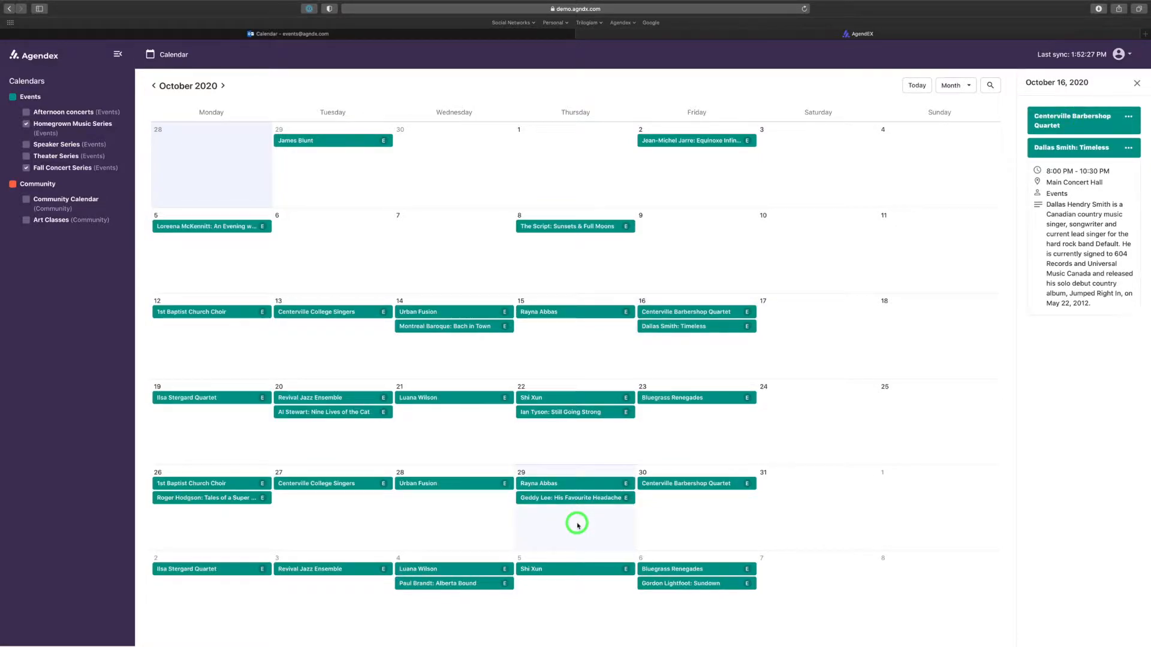
click(1073, 185)
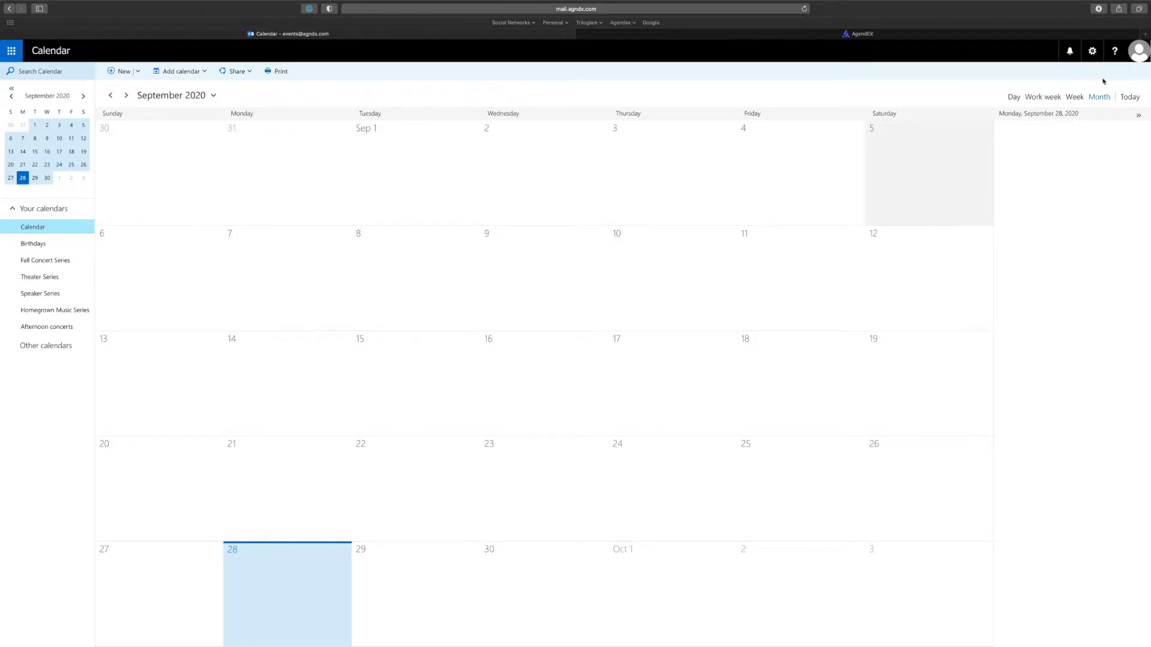
- Check which account is signed in to the mailbox calendar, and display the Fall Concert Series for October 2020
click(1139, 51)
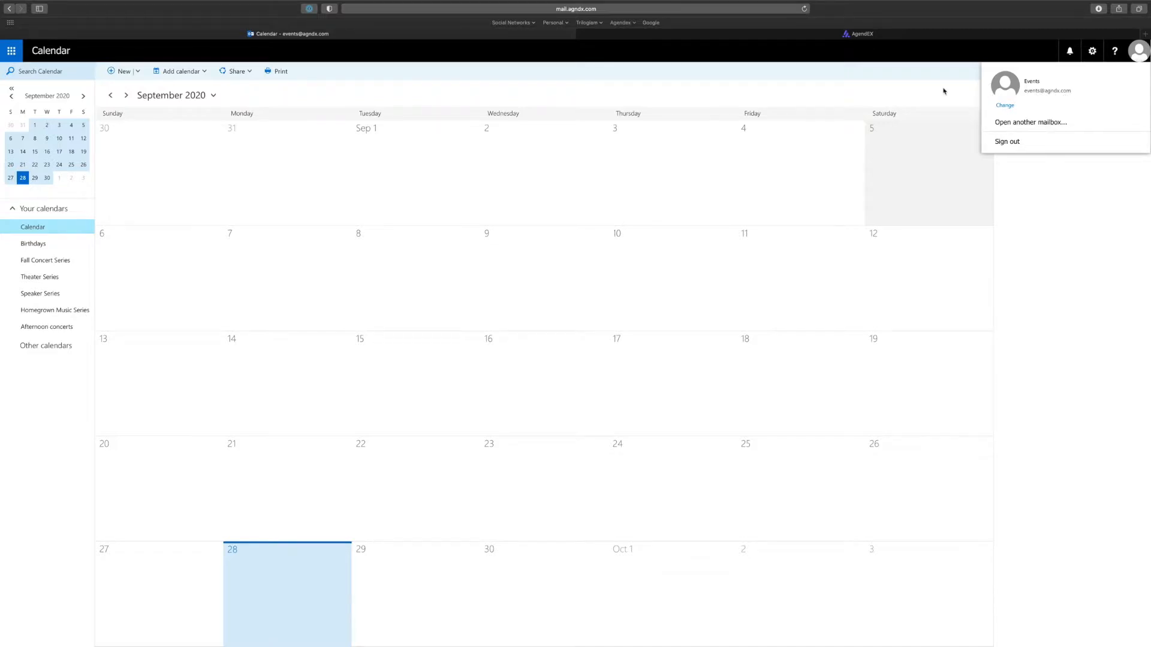
click(50, 390)
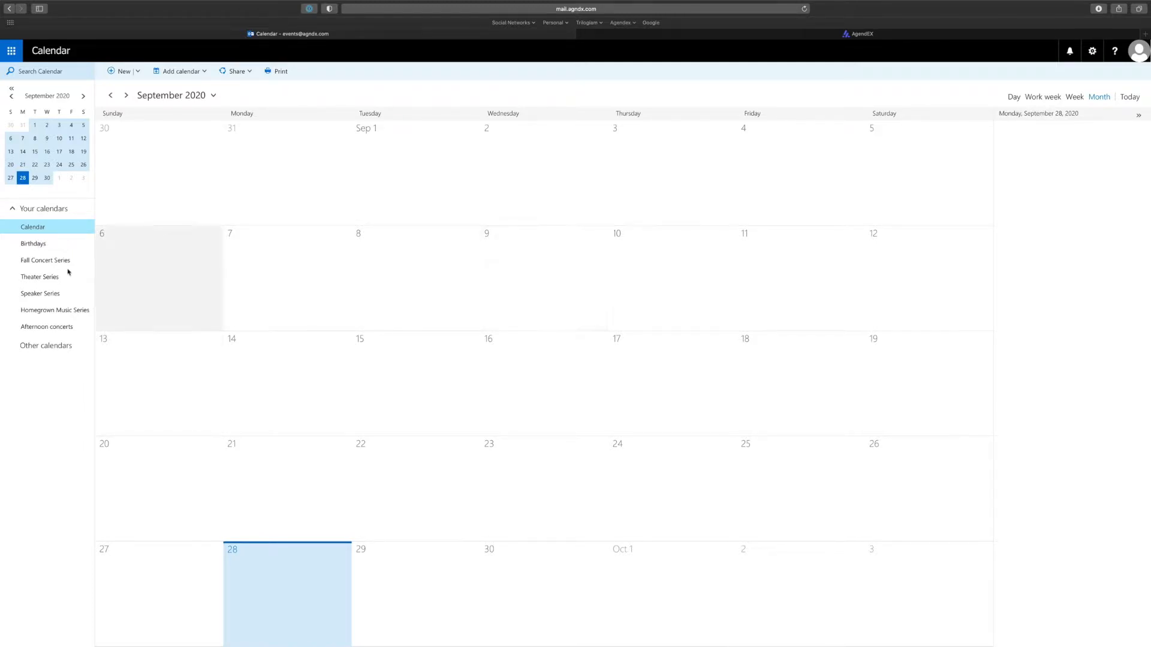
click(44, 263)
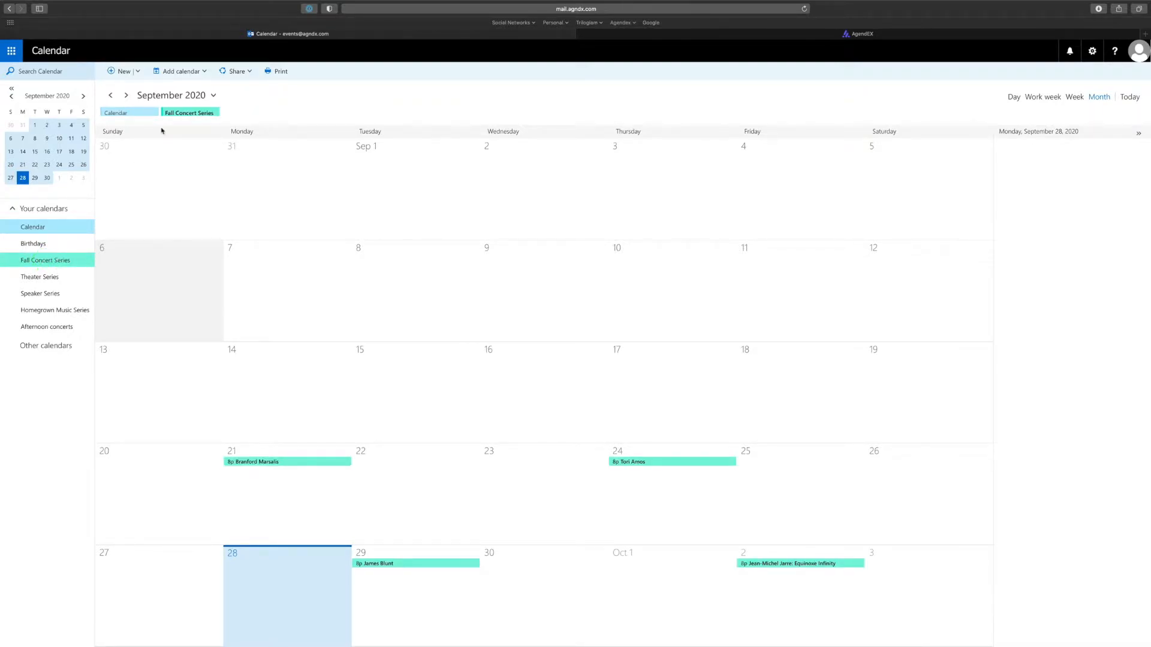
click(125, 95)
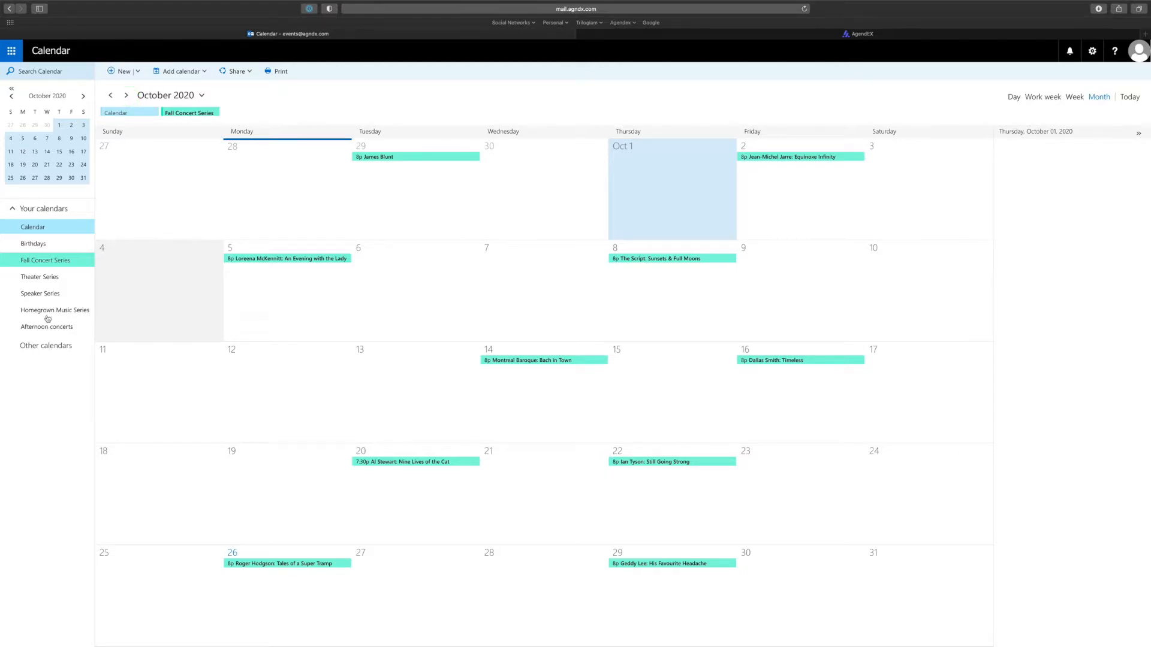
- Overlay the Theater Series, Speaker Series, Homegrown Music Series and Afternoon concerts calendars on the October view
click(43, 281)
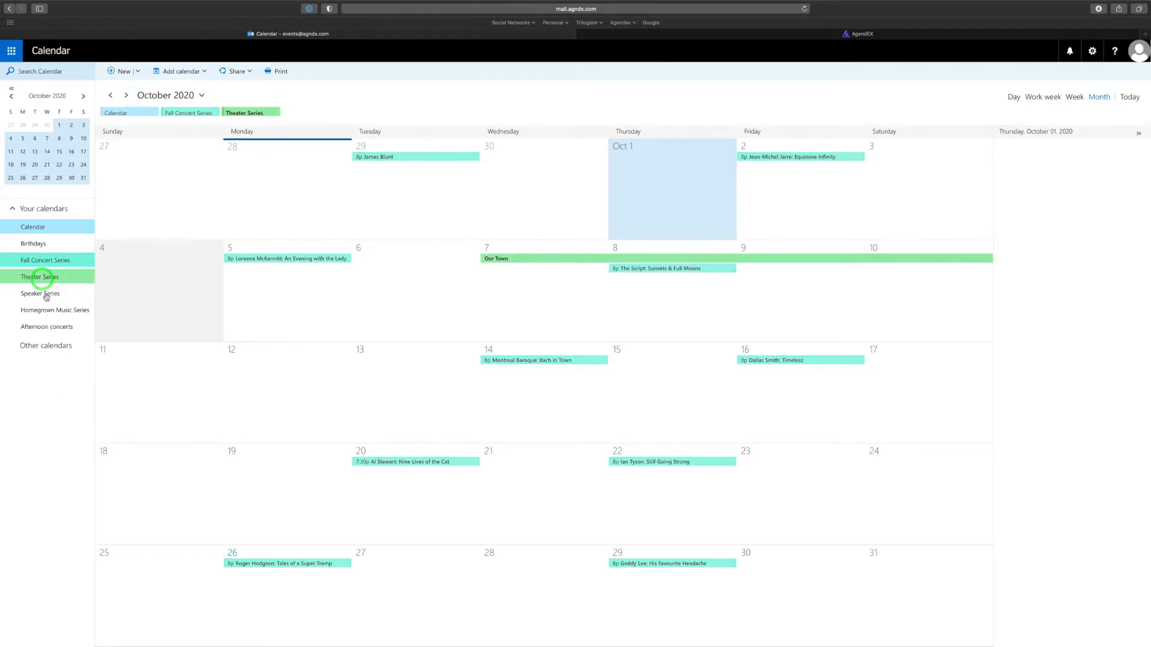
click(46, 295)
click(51, 312)
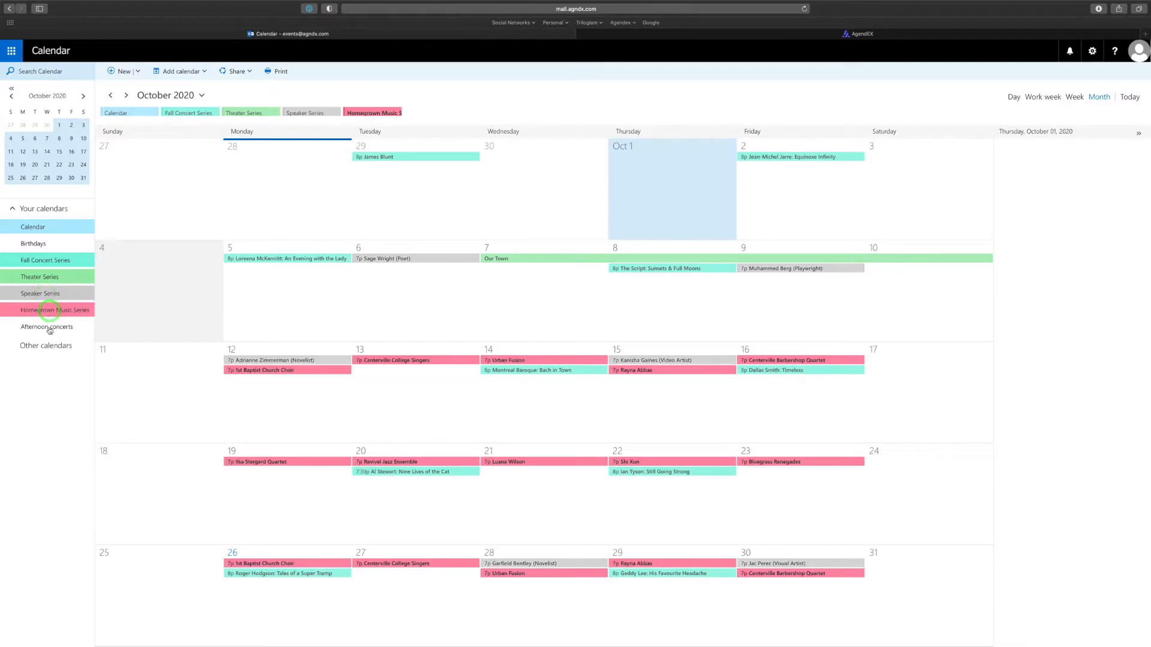
click(49, 328)
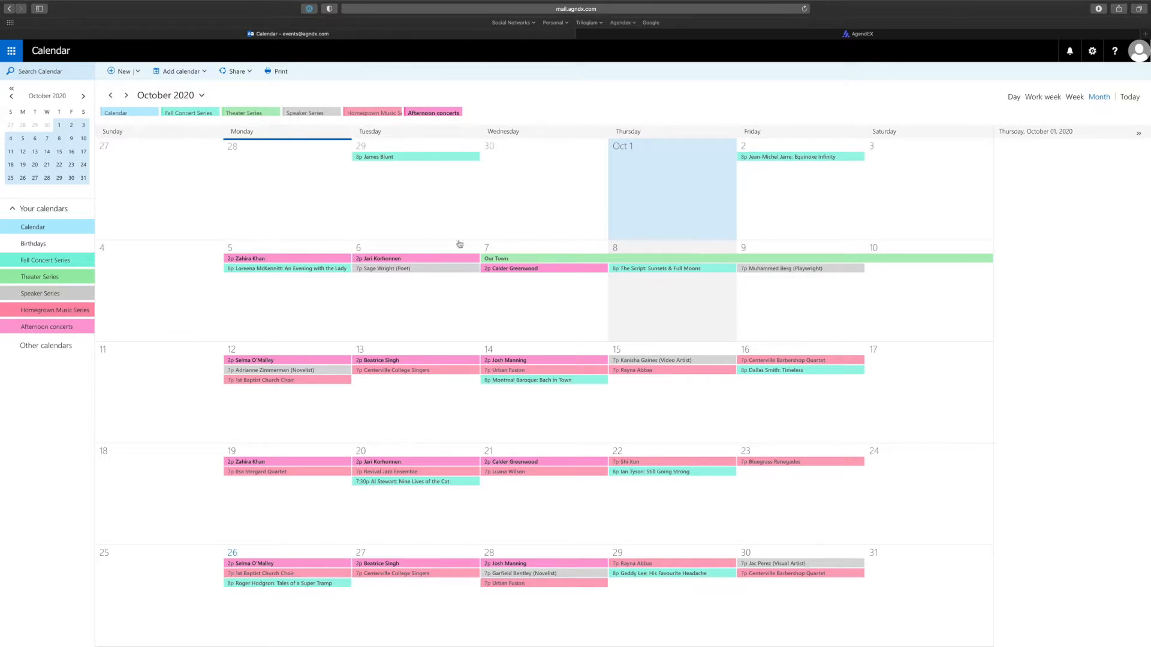
- Hide the default, Theater Series, Speaker Series, Homegrown Music Series and Afternoon concerts calendars, keeping only the Fall Concert Series displayed
click(39, 230)
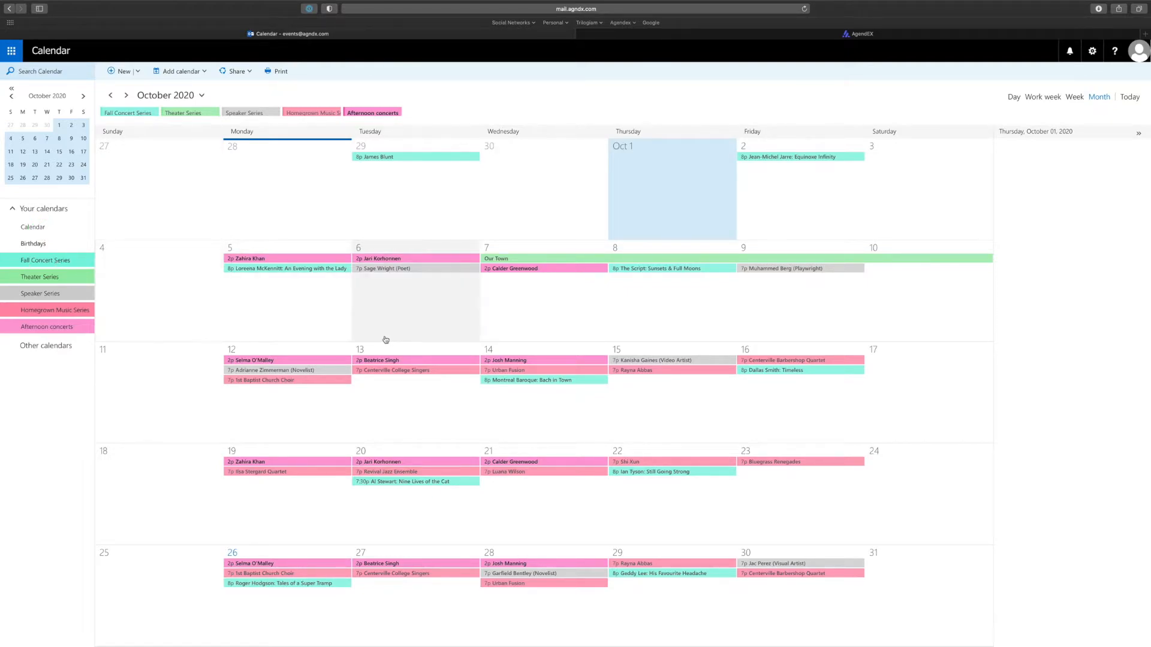
click(54, 277)
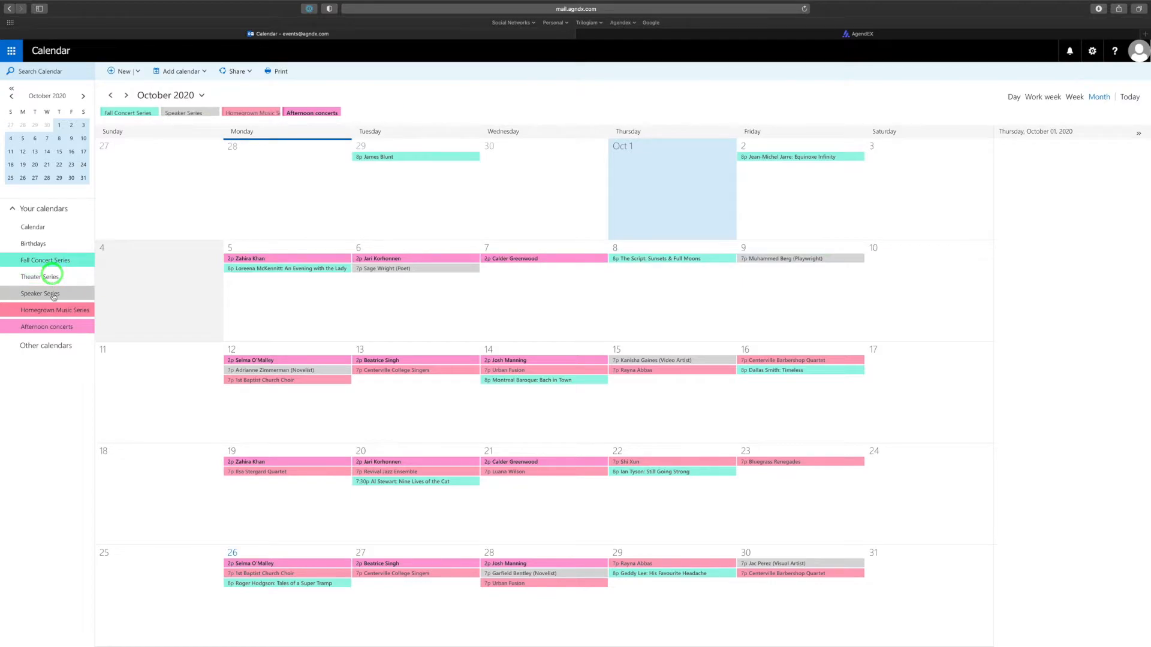
click(53, 293)
click(55, 311)
click(54, 326)
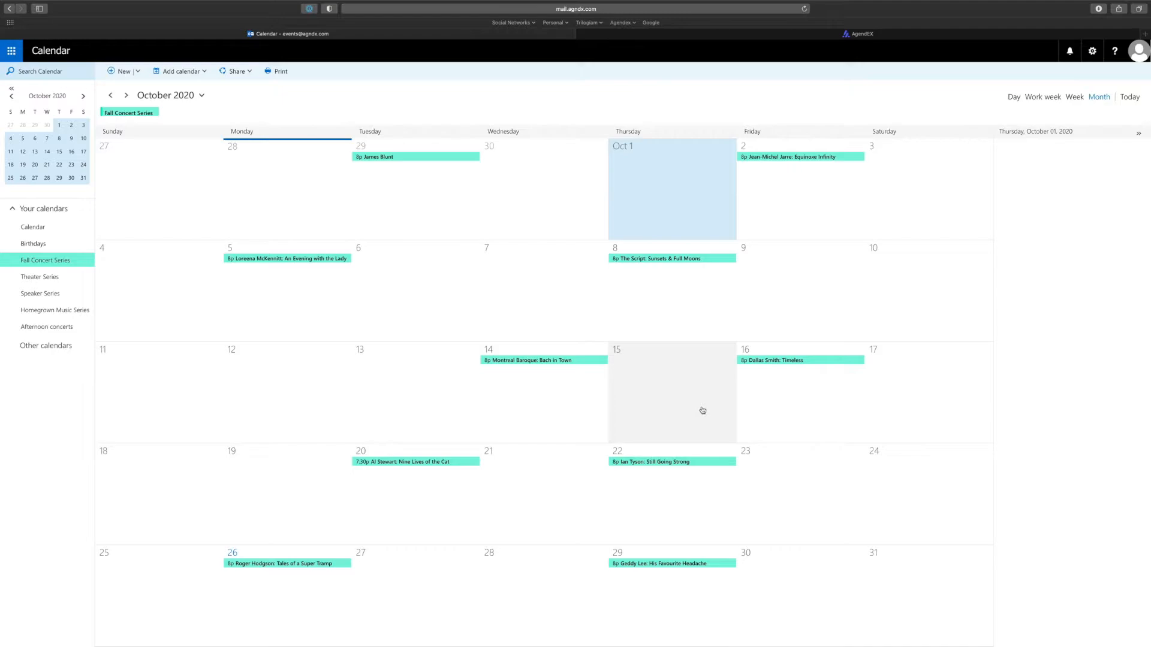
- Look at the combined calendar in Agendex, return to the mailbox calendar and review the Theater Series permissions without saving changes
click(940, 35)
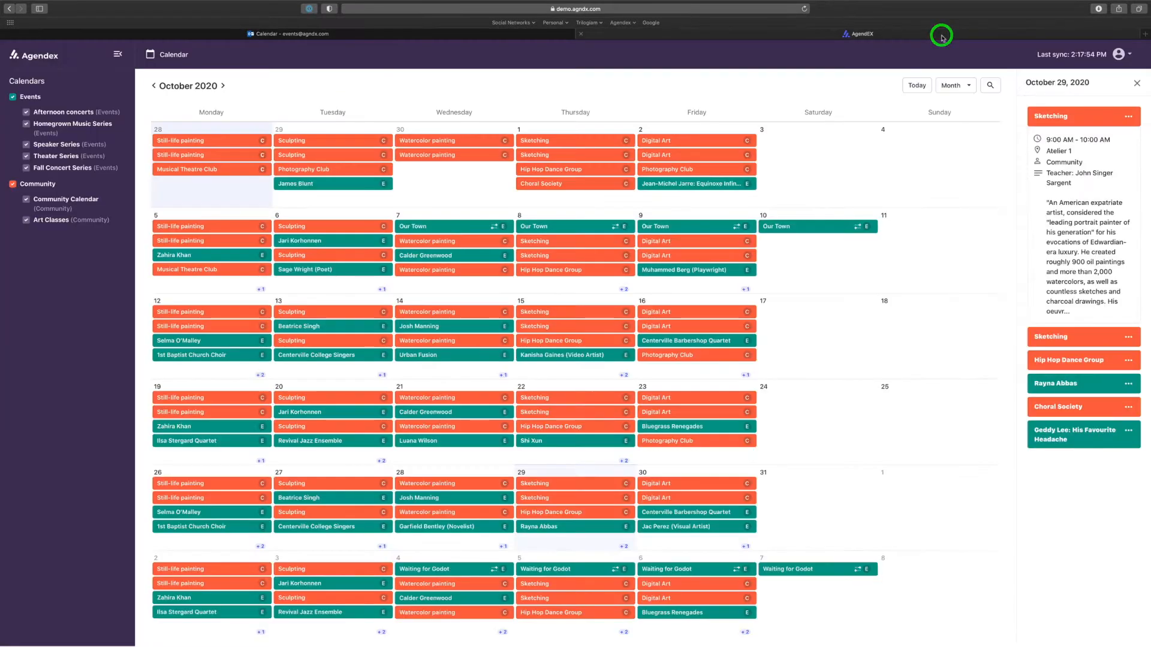
click(504, 35)
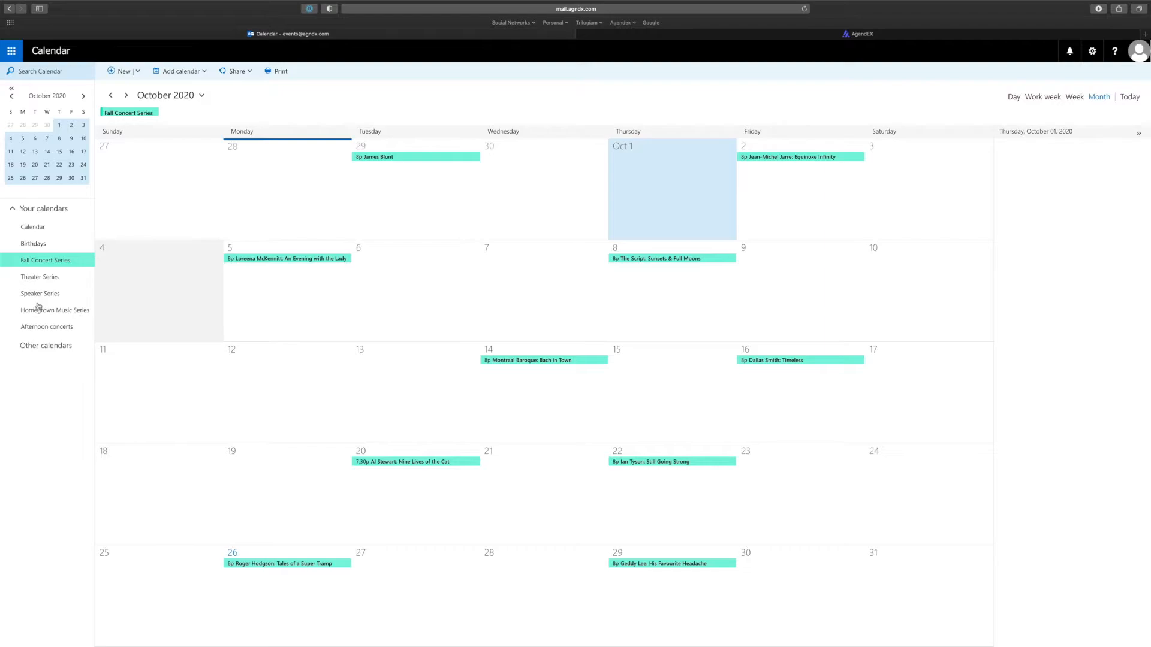
right_click(41, 279)
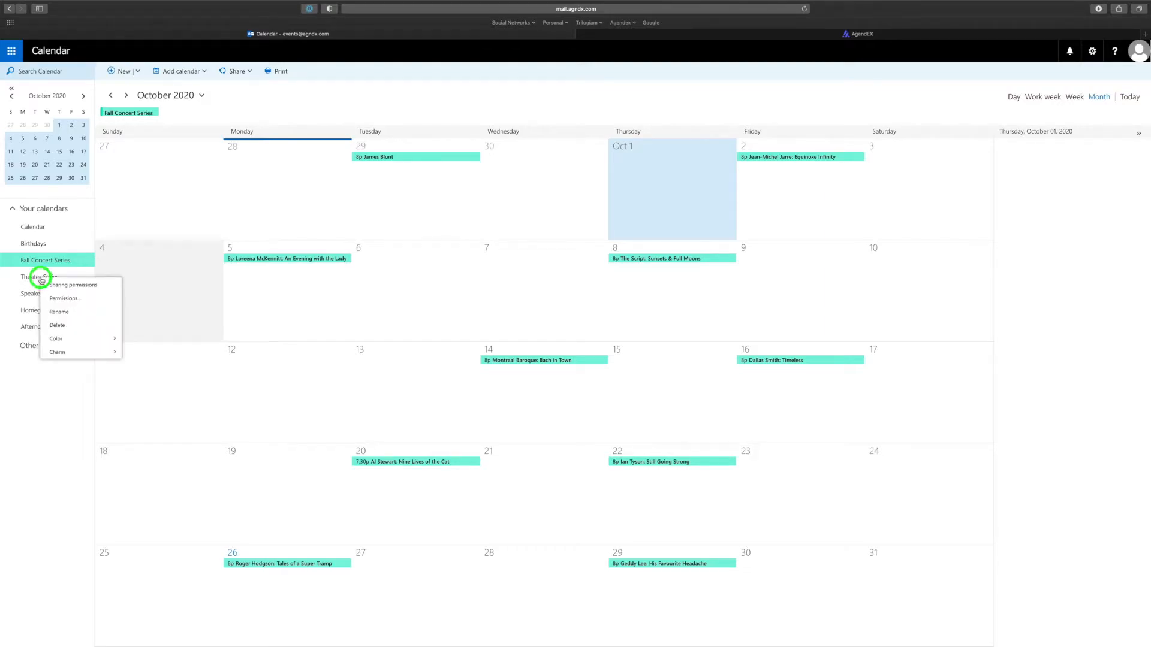
click(69, 296)
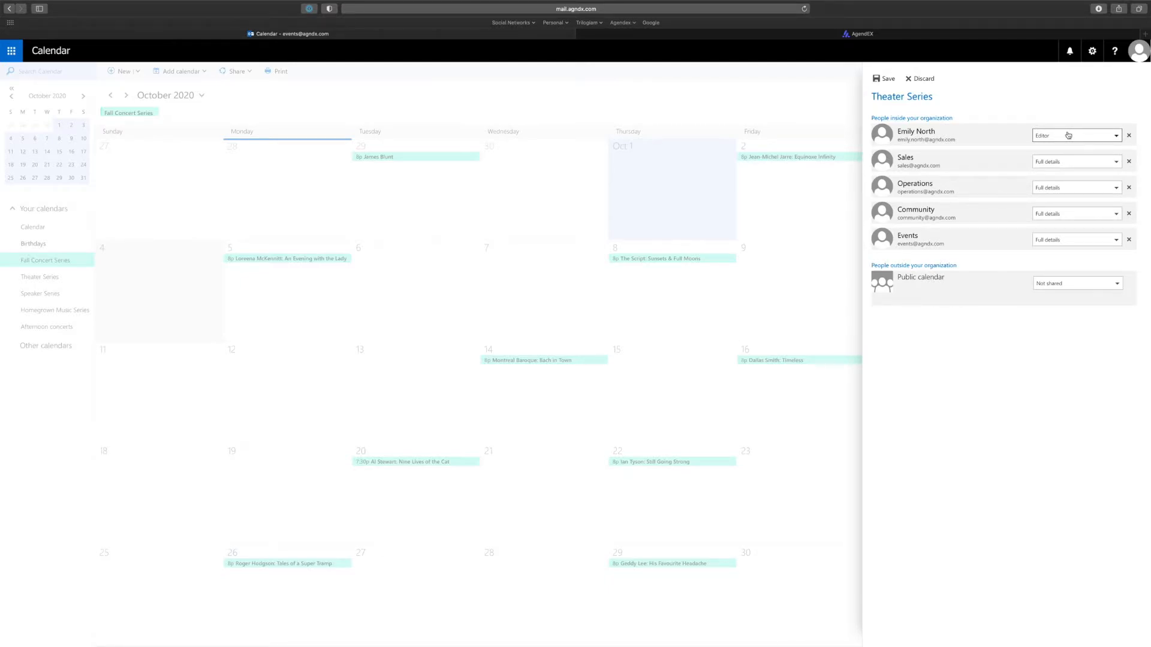
click(922, 78)
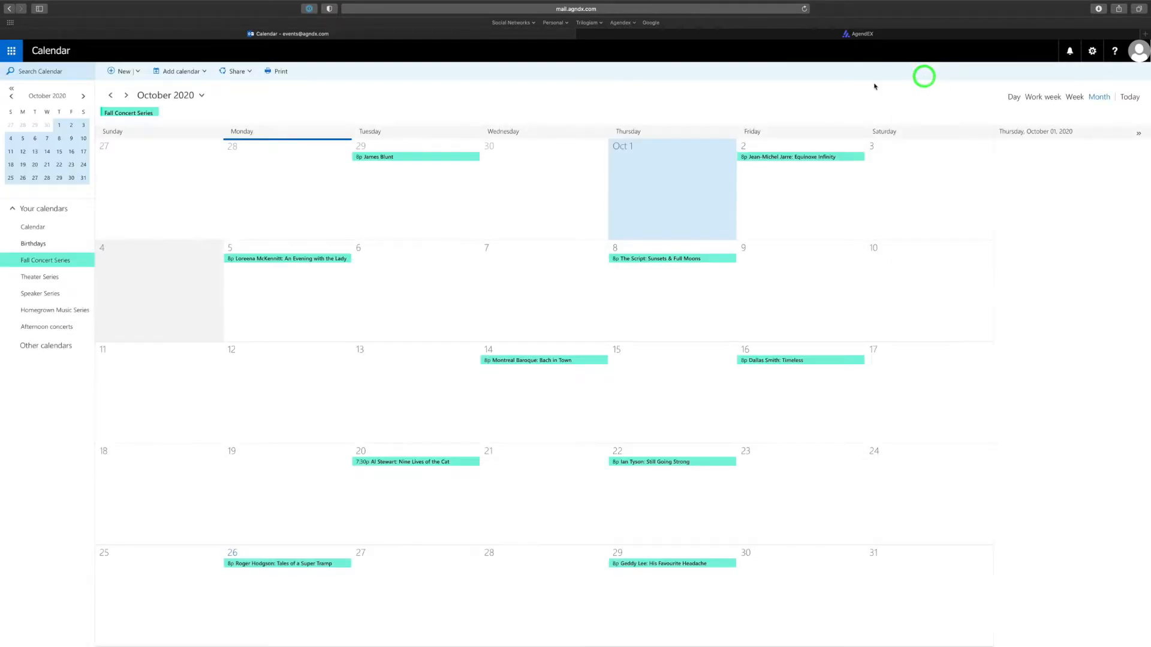
- Display the Speaker Series instead of the Fall Concert Series and review its permissions without saving changes
click(48, 294)
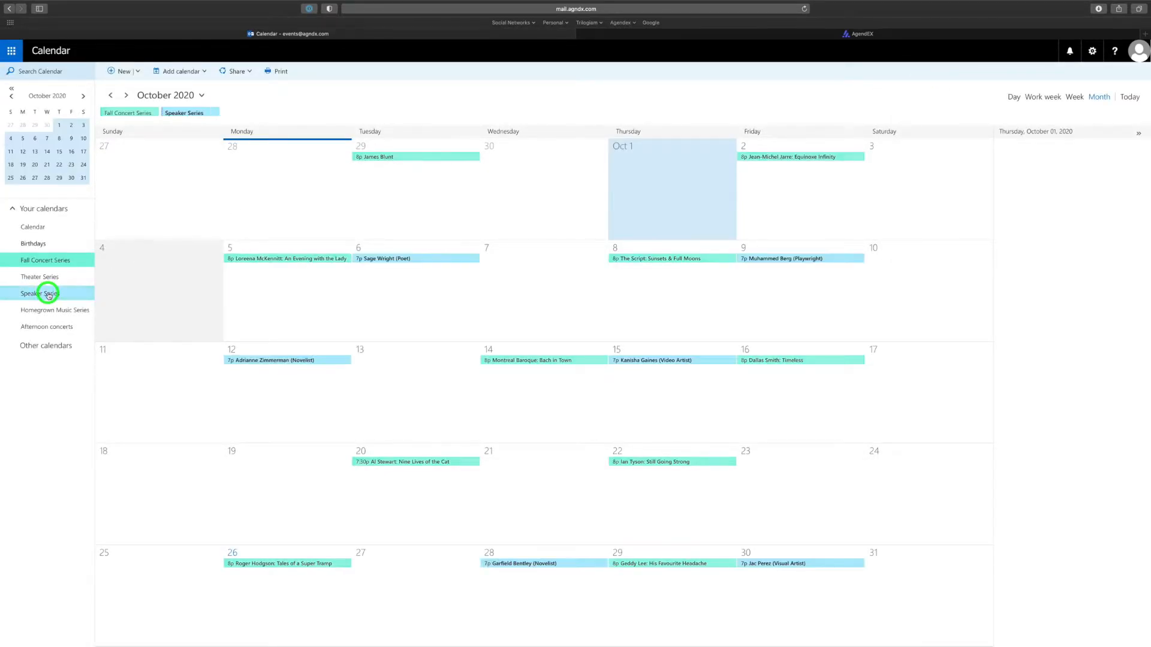
right_click(48, 295)
click(56, 260)
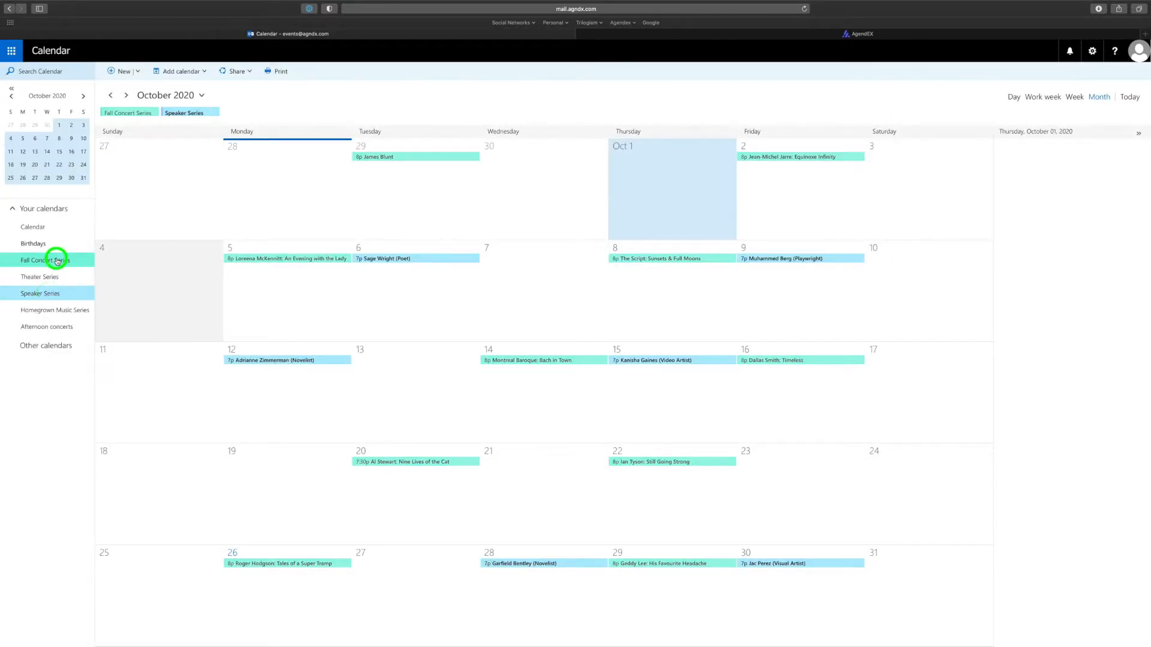
right_click(55, 294)
click(75, 299)
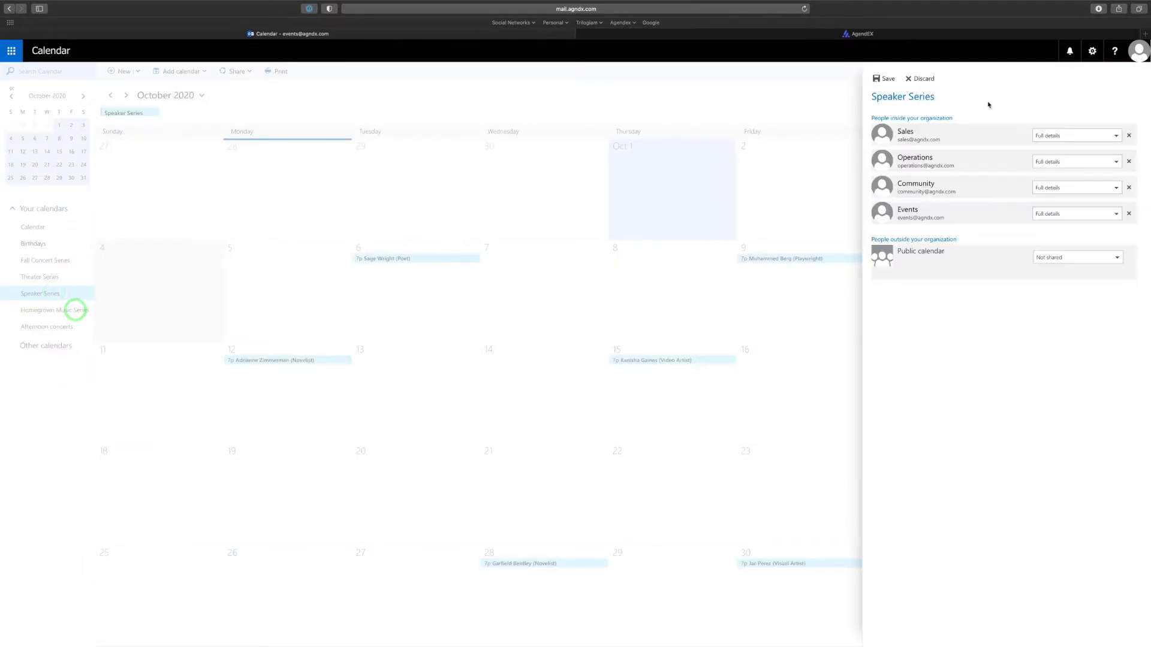
click(914, 79)
- Share the Speaker Series calendar with the colleague who edits the Theater Series, giving Editor access, and send the invitation
right_click(40, 294)
click(72, 298)
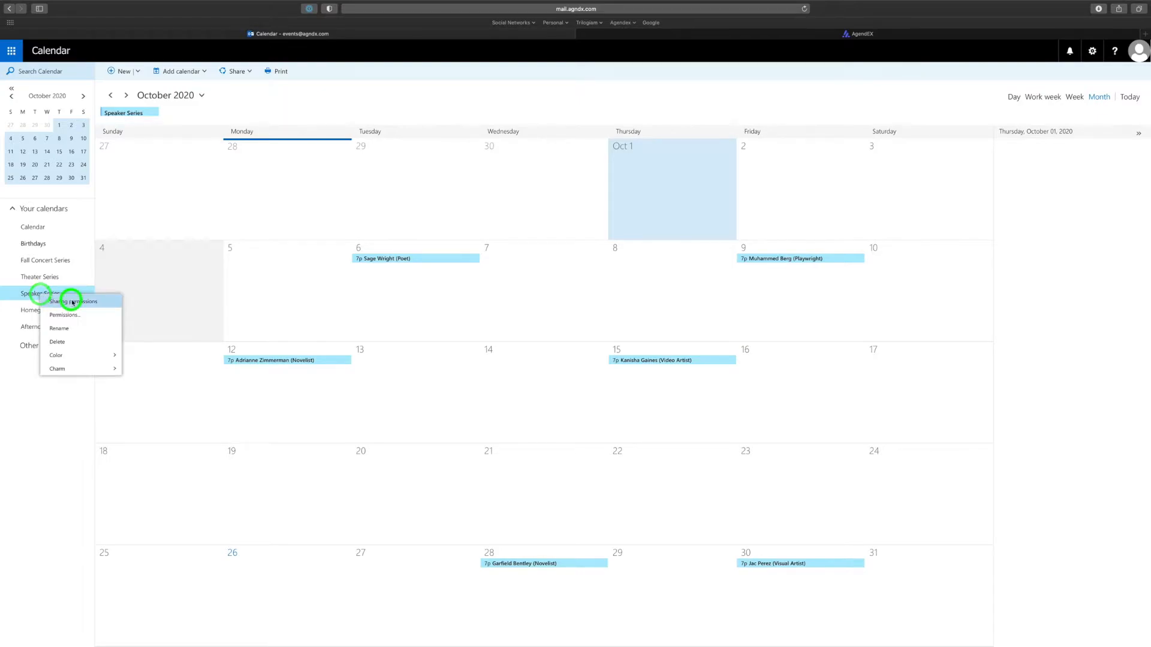
text(em)
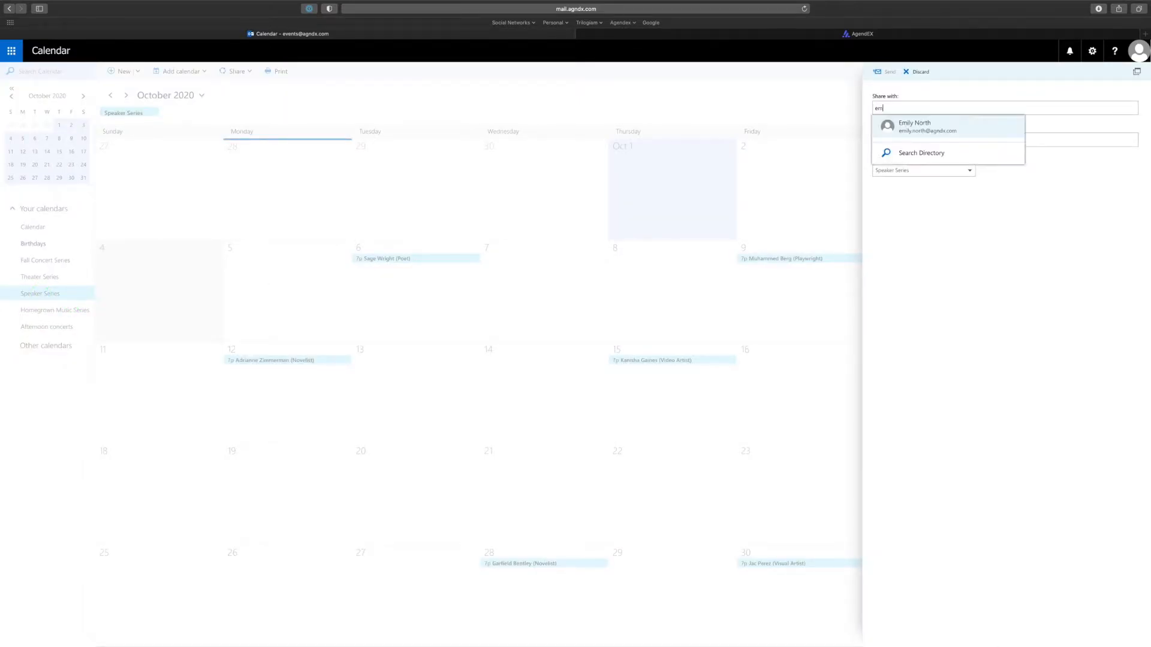
text(i)
click(930, 123)
click(1069, 139)
click(1062, 161)
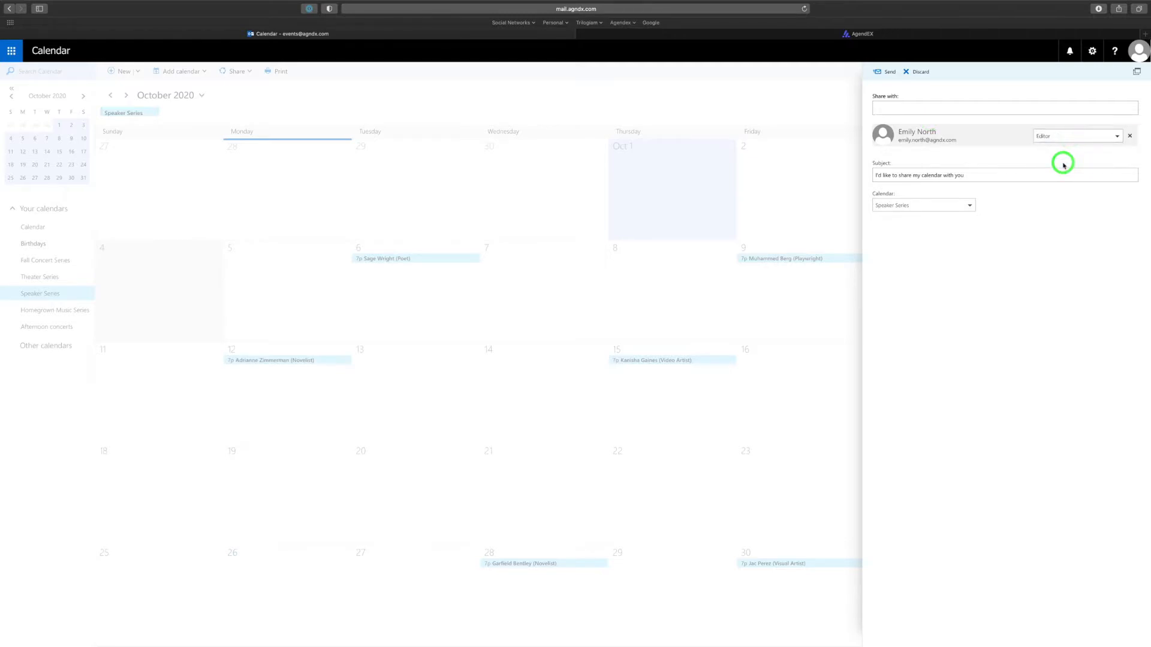
click(889, 72)
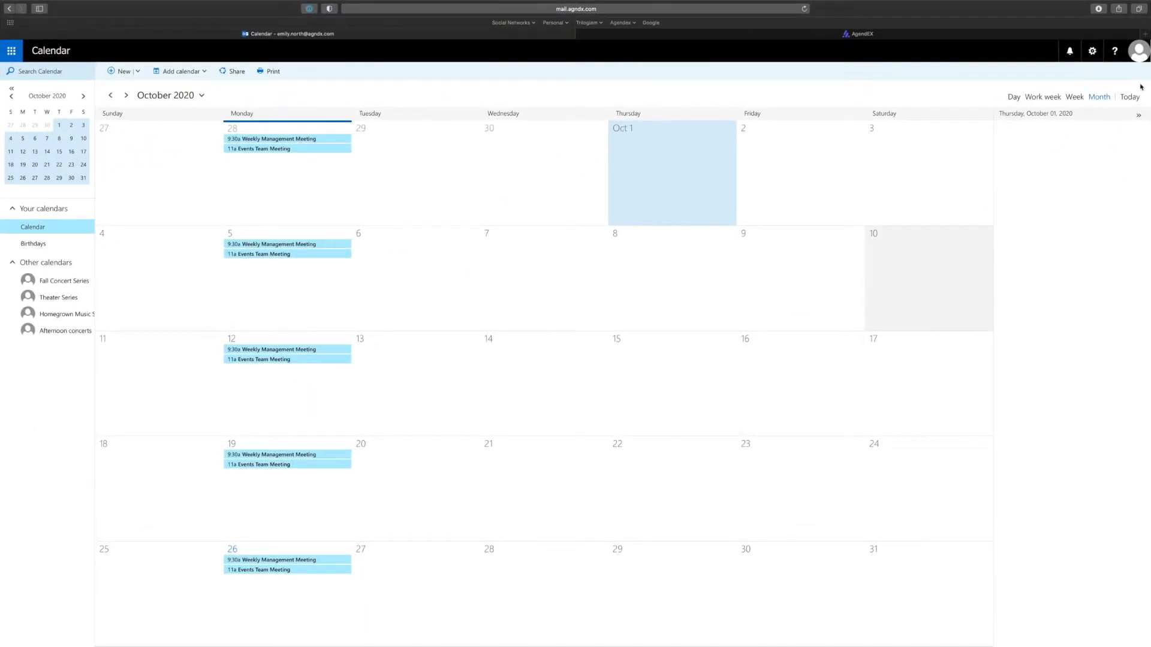
- Check the signed-in account, then display the Fall Concert Series, Theater Series, Homegrown Music Series and Afternoon concerts calendars alongside the default calendar
click(1138, 51)
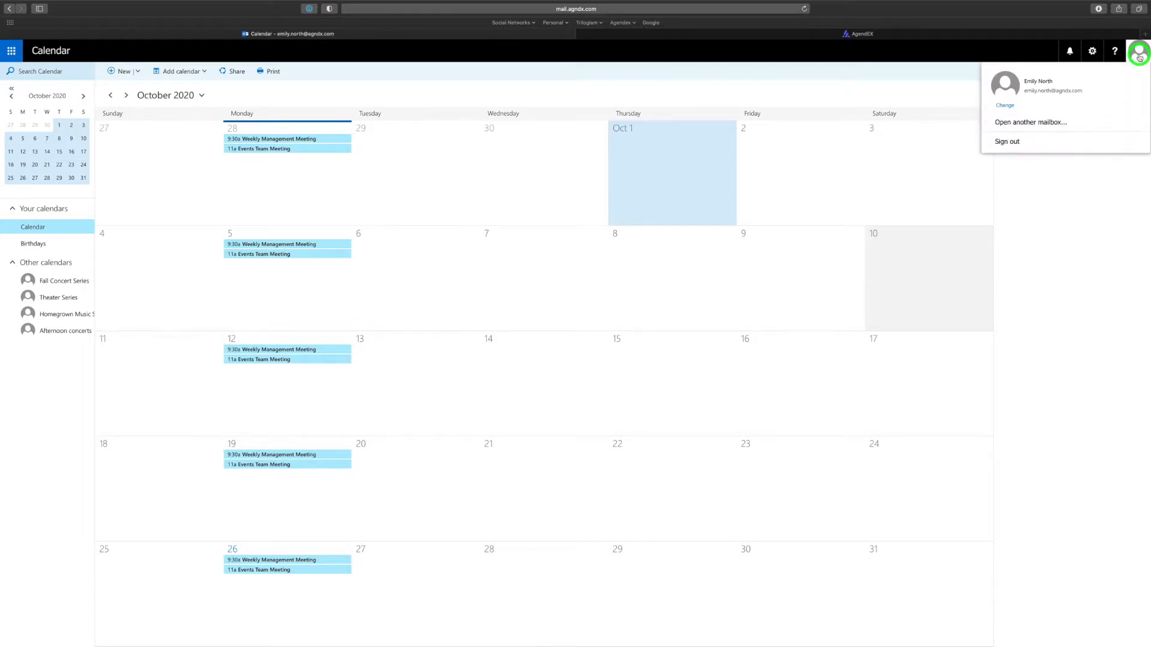
click(939, 78)
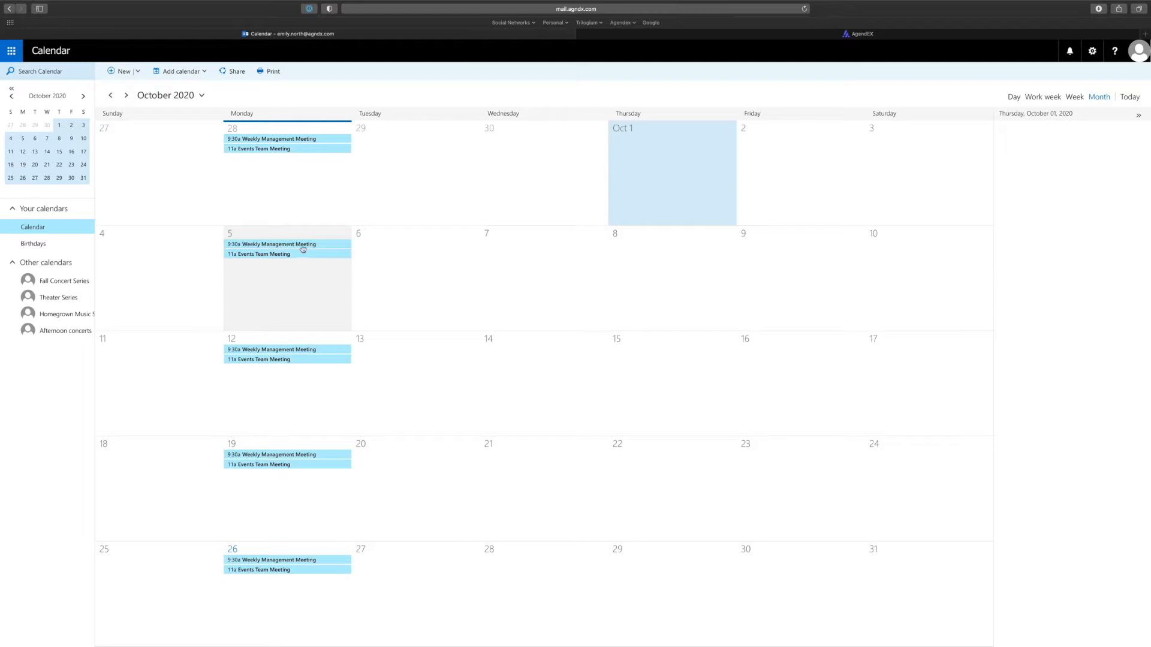
click(58, 284)
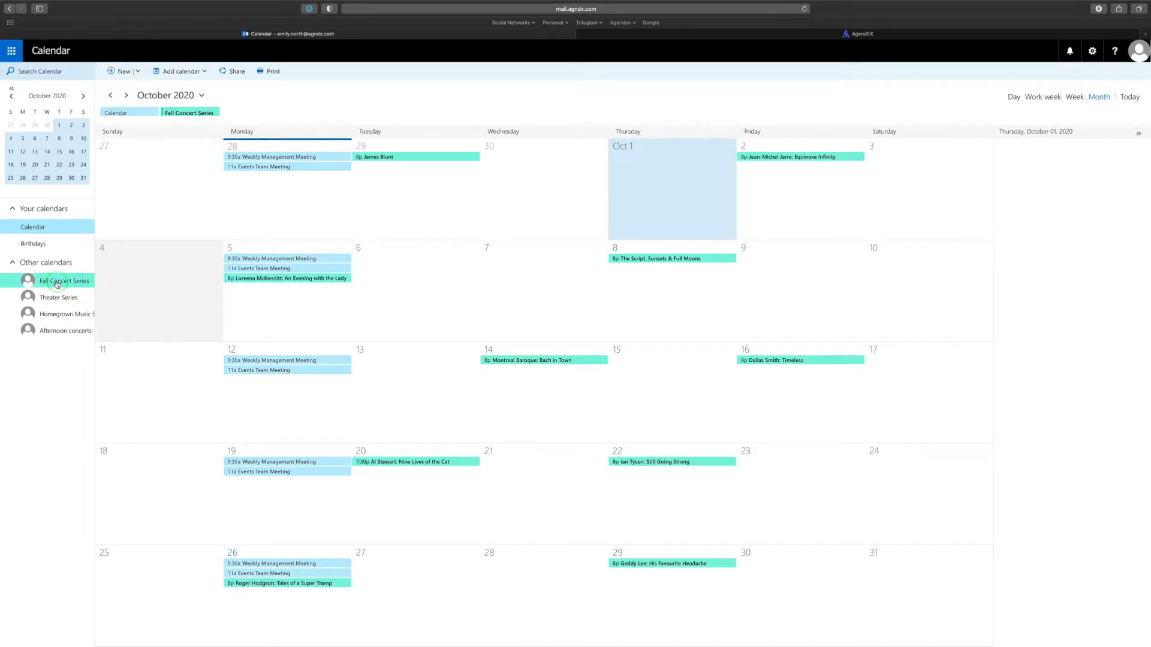
click(59, 298)
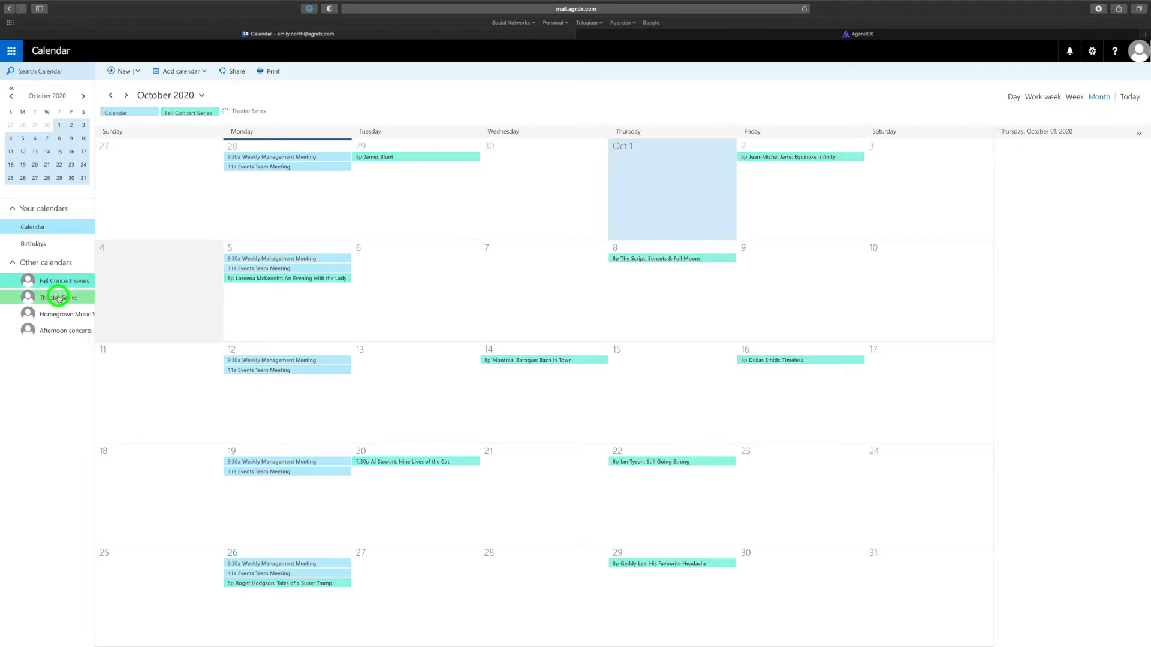
click(57, 316)
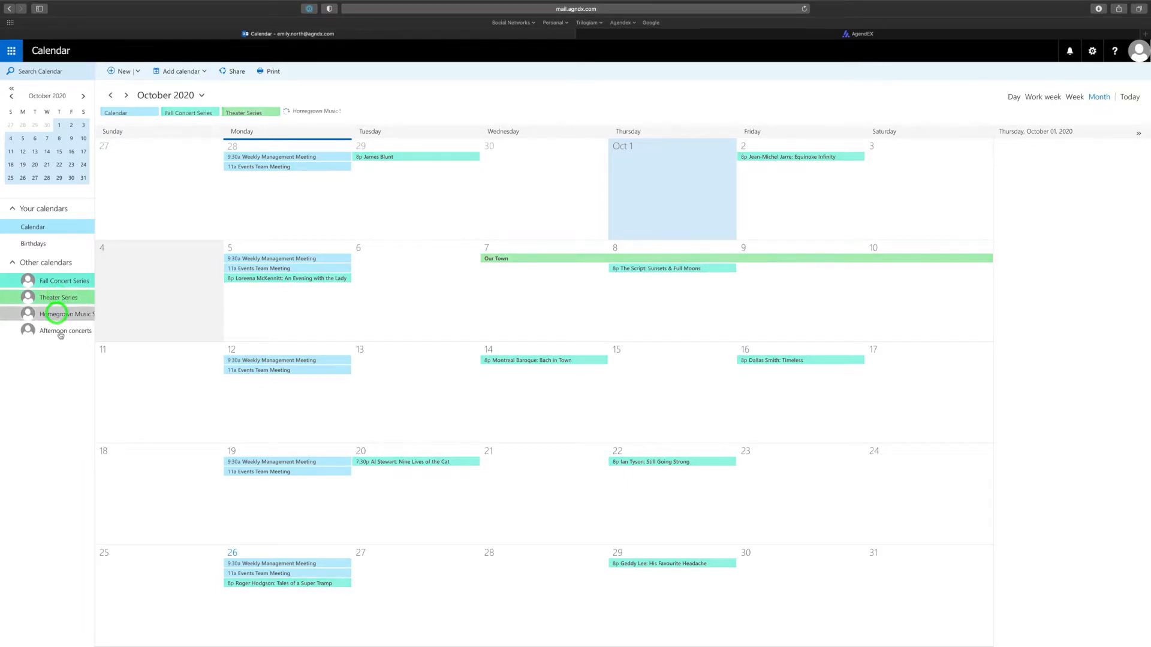
click(59, 333)
- Hide the Afternoon concerts, Homegrown Music Series and Theater Series calendars
click(60, 333)
click(58, 316)
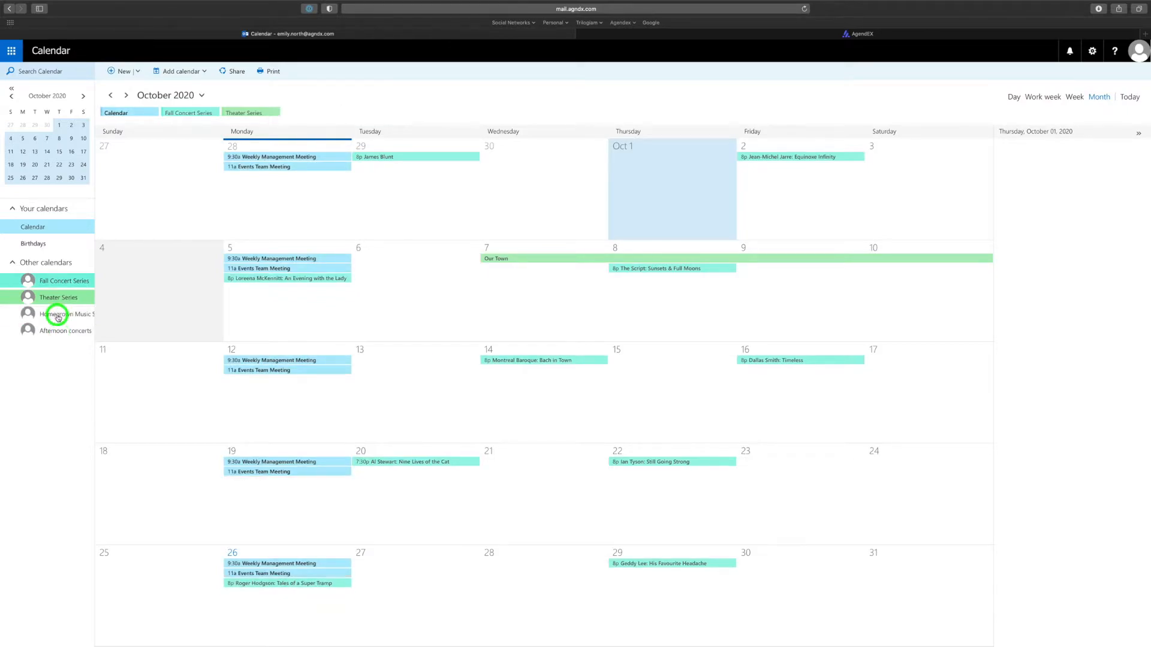
click(58, 298)
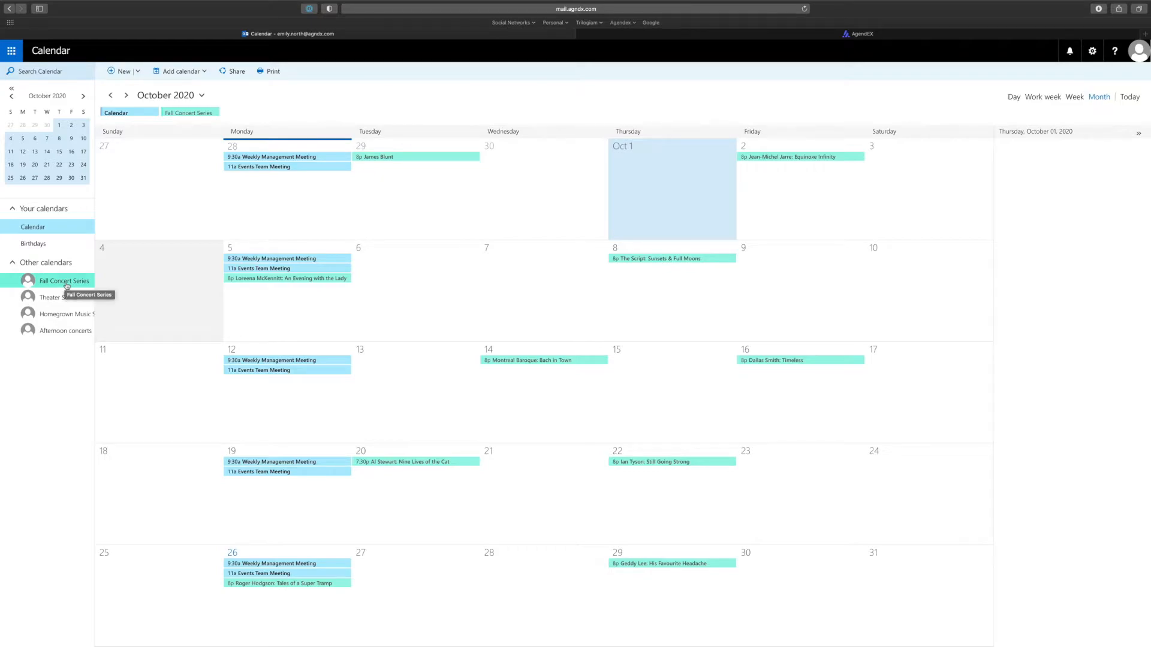
- Accept the Speaker Series sharing invitation from the inbox and display October 2020 without the Fall Concert Series
click(10, 51)
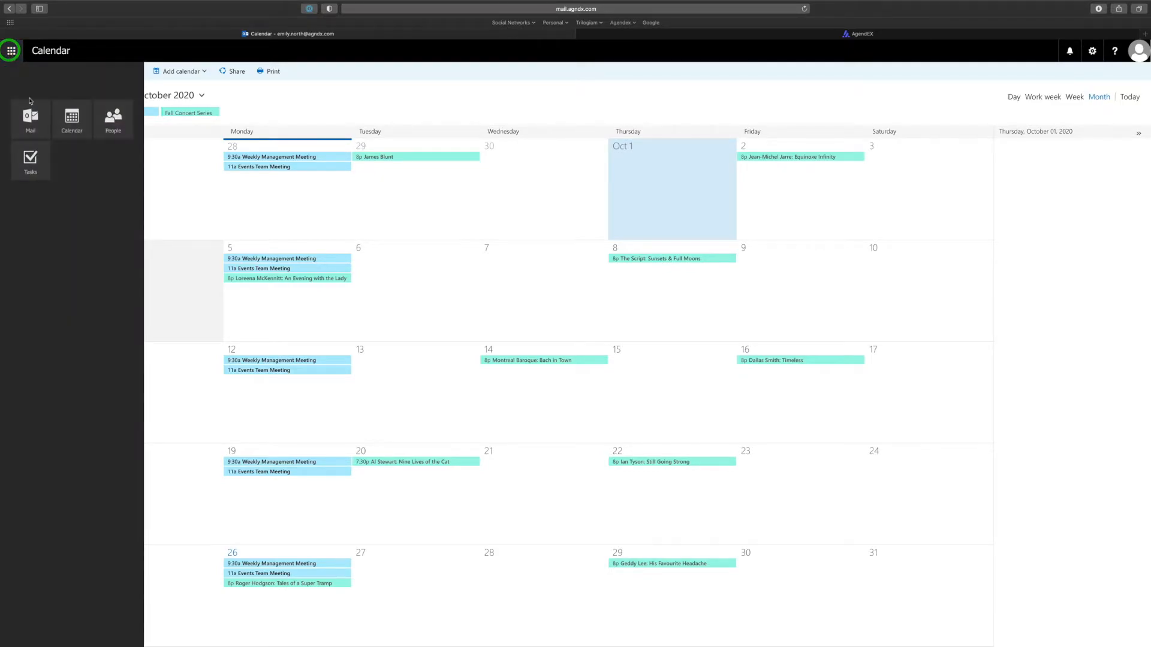
click(31, 123)
click(188, 129)
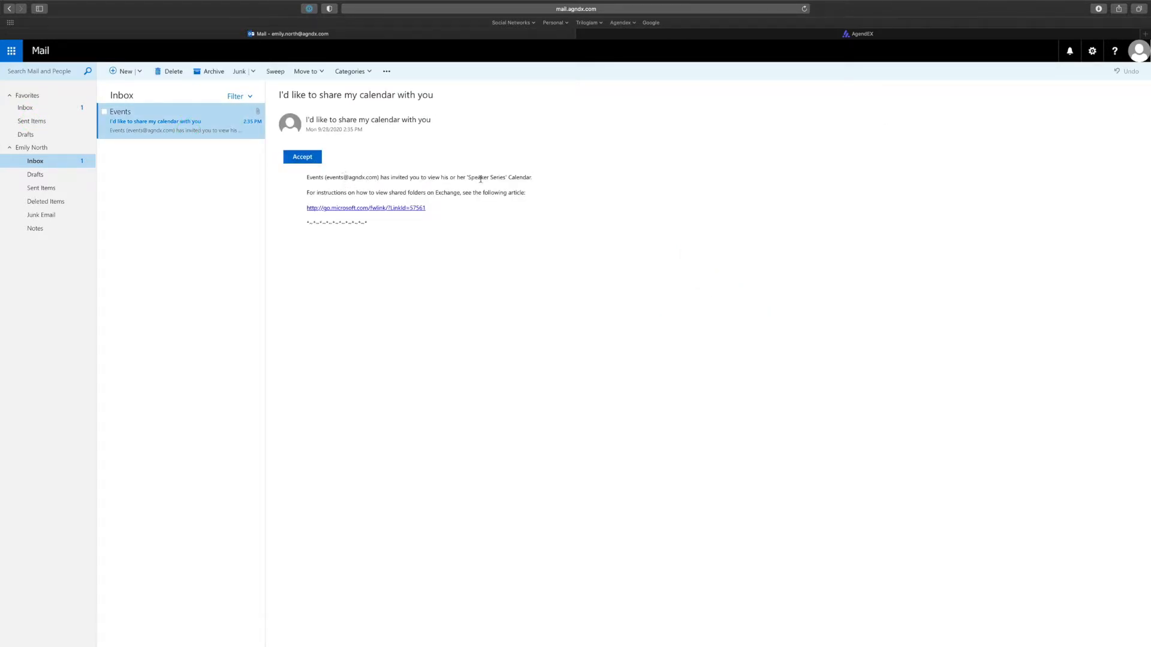
click(302, 157)
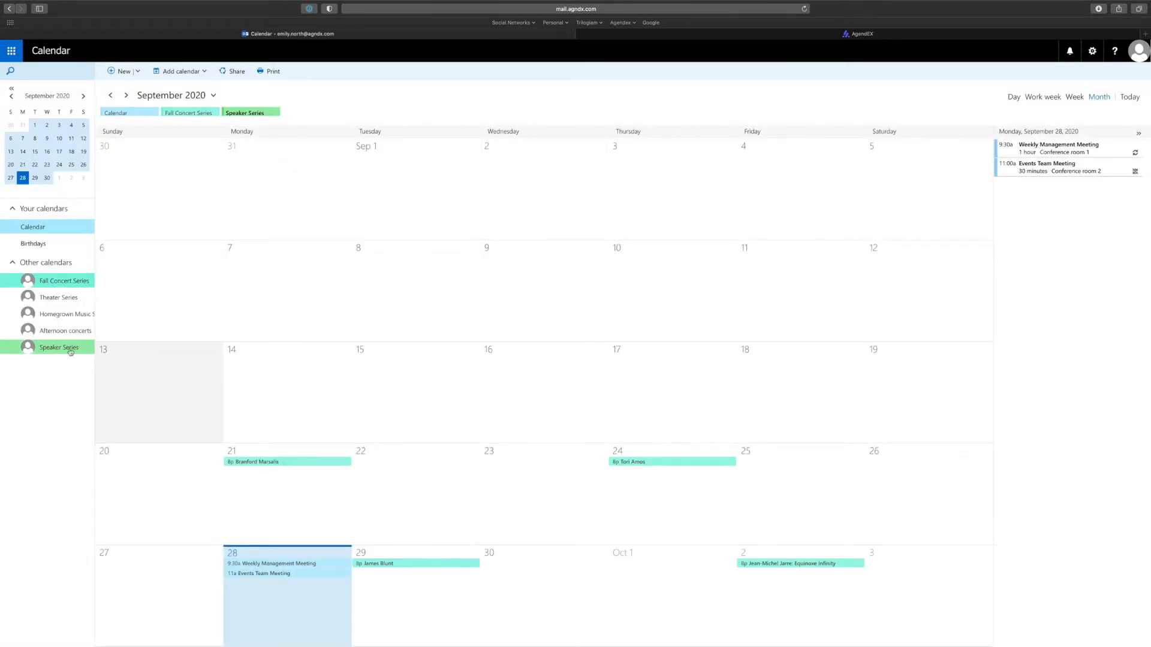
click(126, 96)
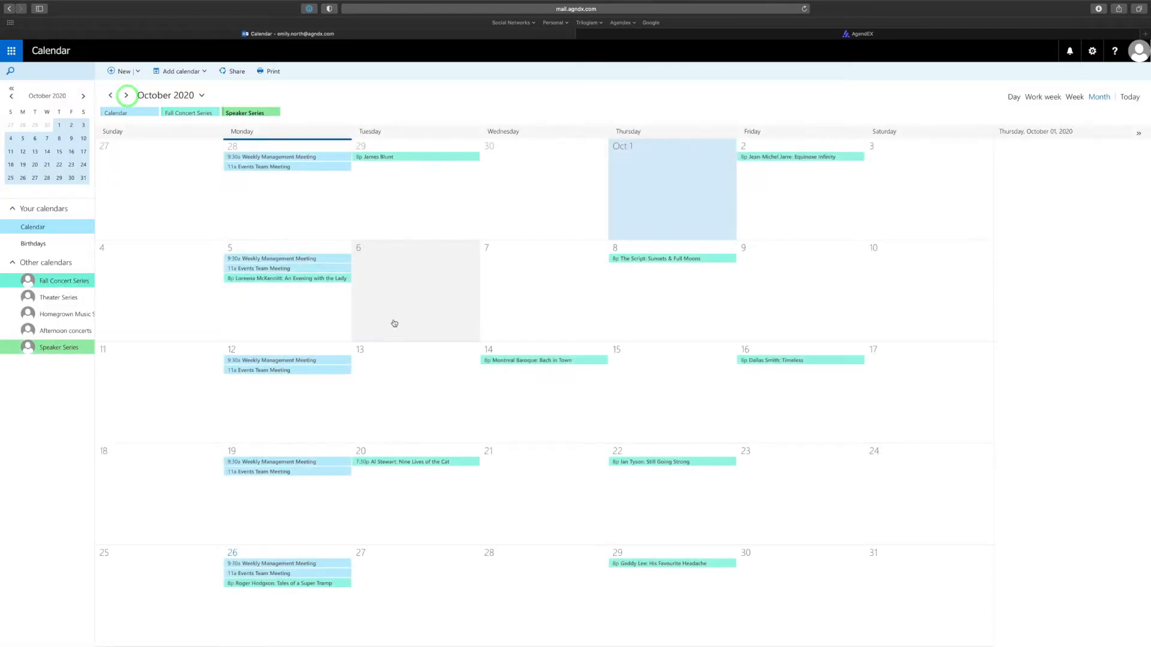
click(68, 285)
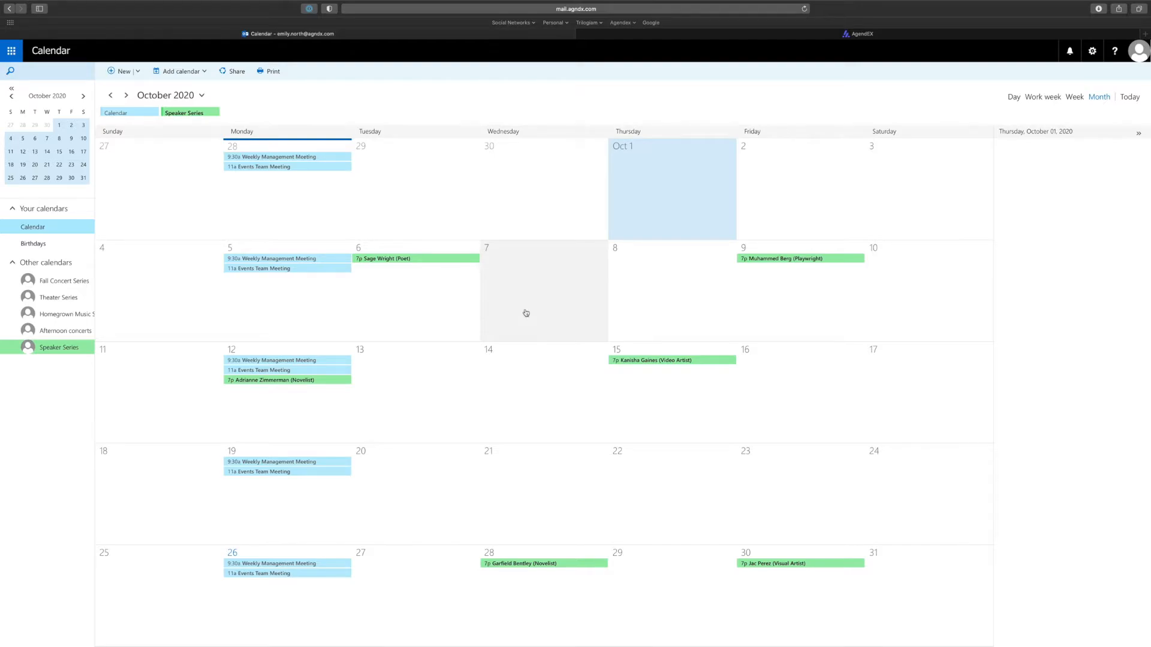
- Switch to Agendex and filter the Events and Community calendars so only the Speaker Series is displayed
click(890, 35)
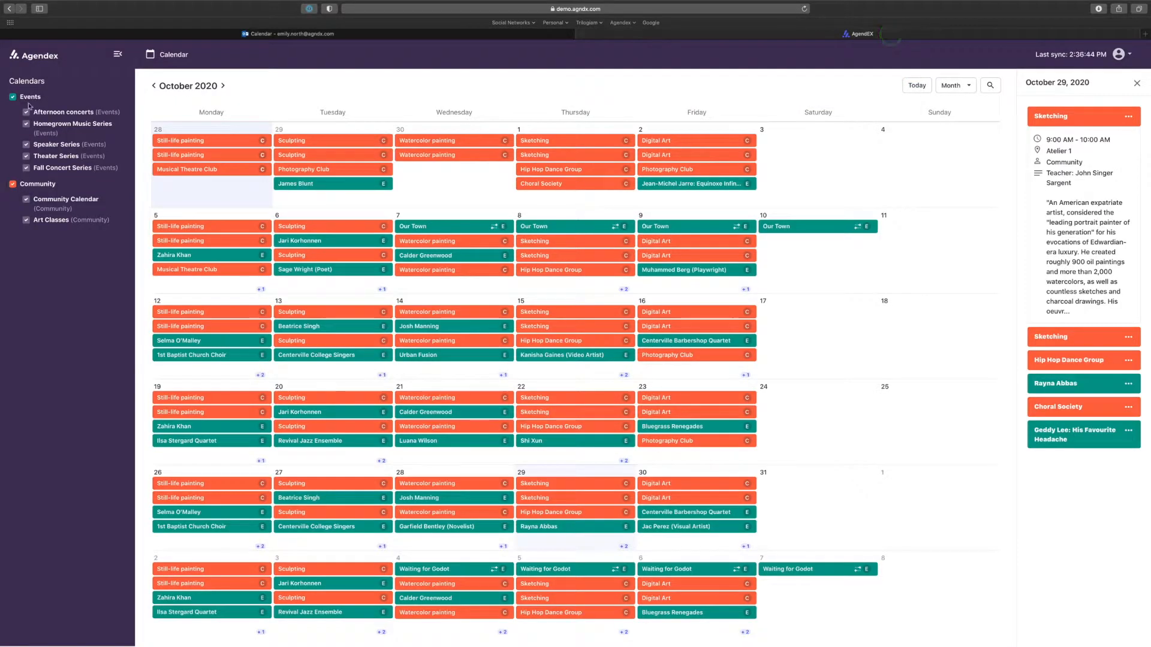
click(13, 96)
click(13, 185)
click(26, 145)
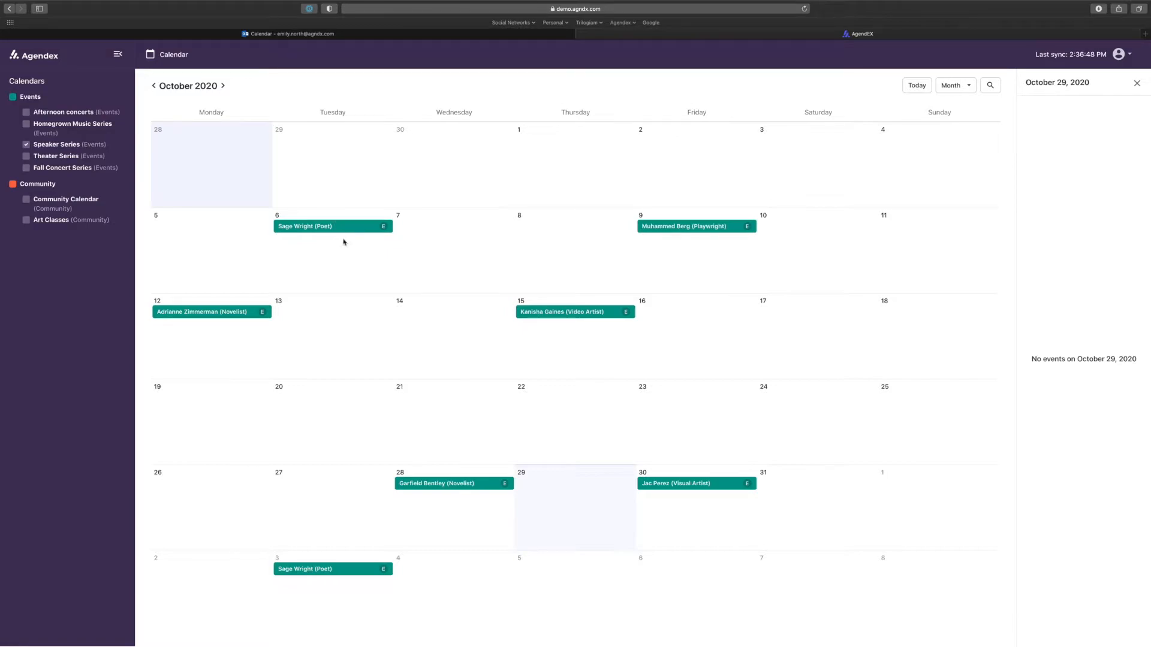
mouse_move(652, 235)
- Return to the mailbox calendar, hide the default calendar and open the detailed form for a new event on October 7, 2020
click(442, 34)
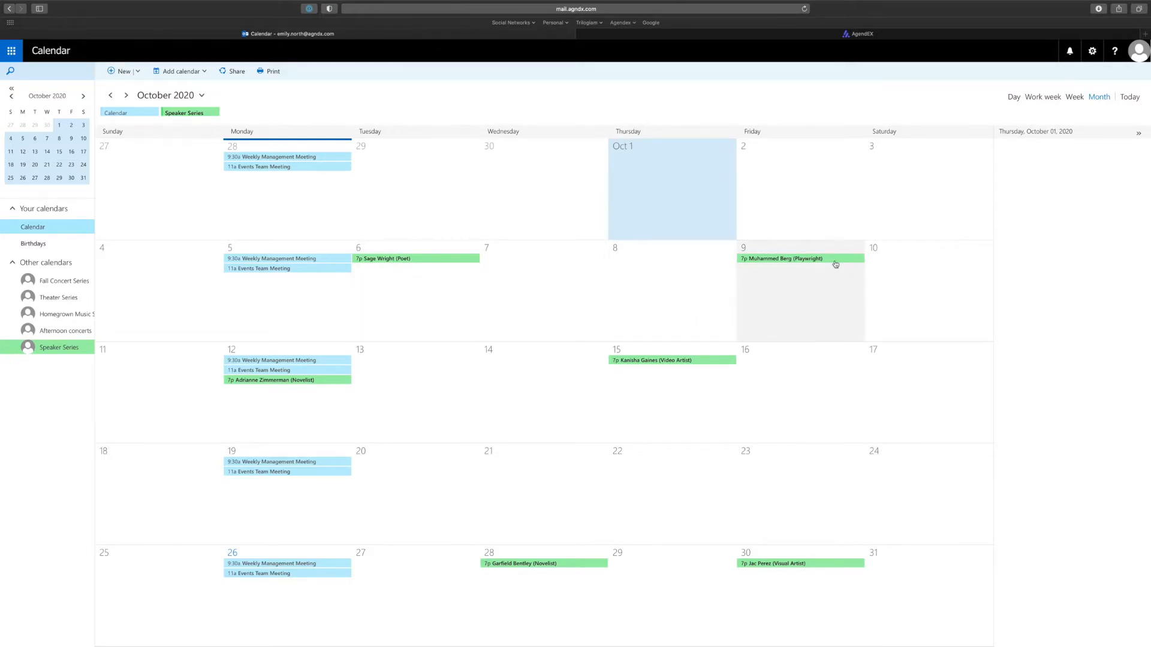
click(78, 225)
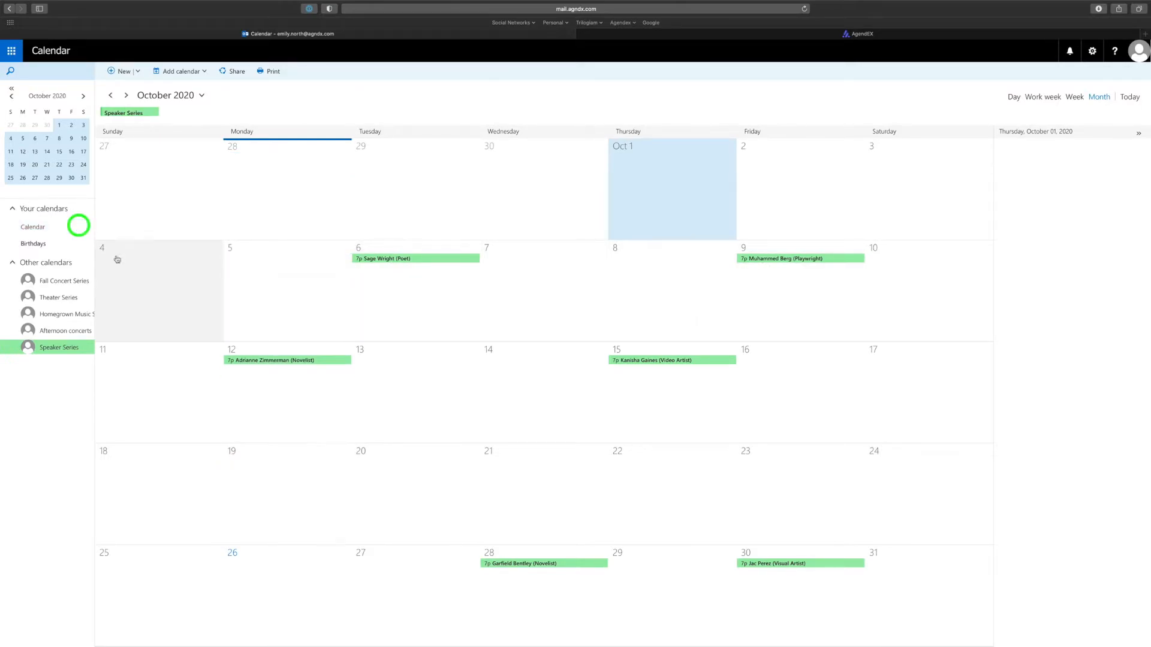
click(539, 285)
click(539, 271)
click(732, 344)
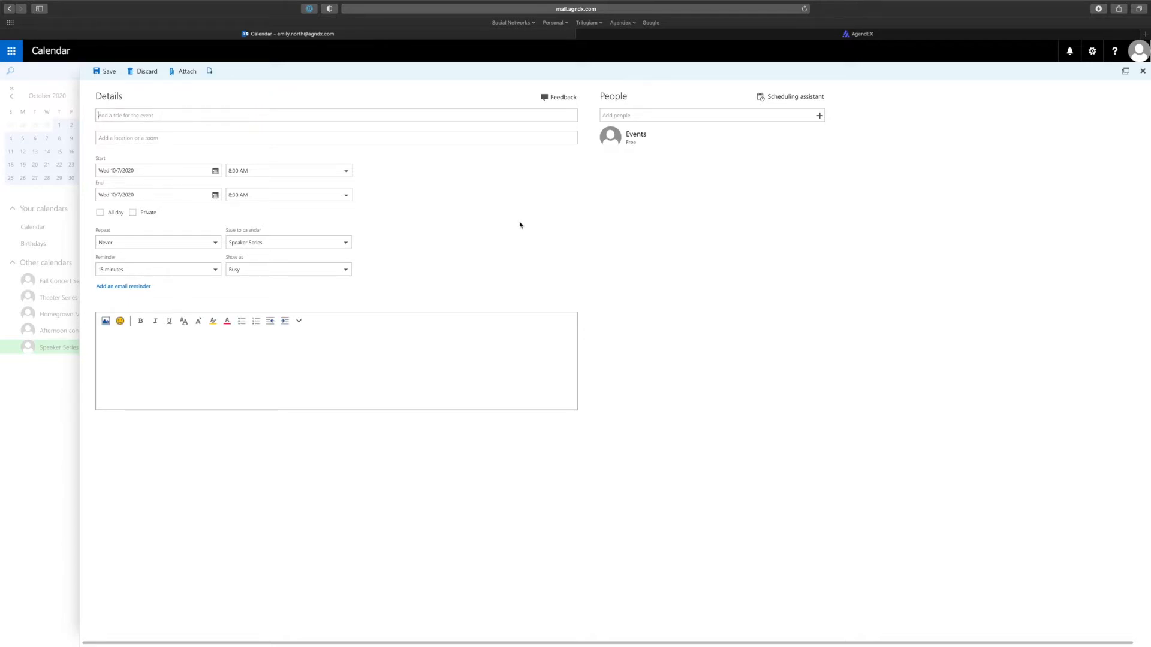
- Title the new event "Fox Mulder: I Believe" and choose Theatre 2 as its room
text(Fox Mulder: I Believe)
click(260, 139)
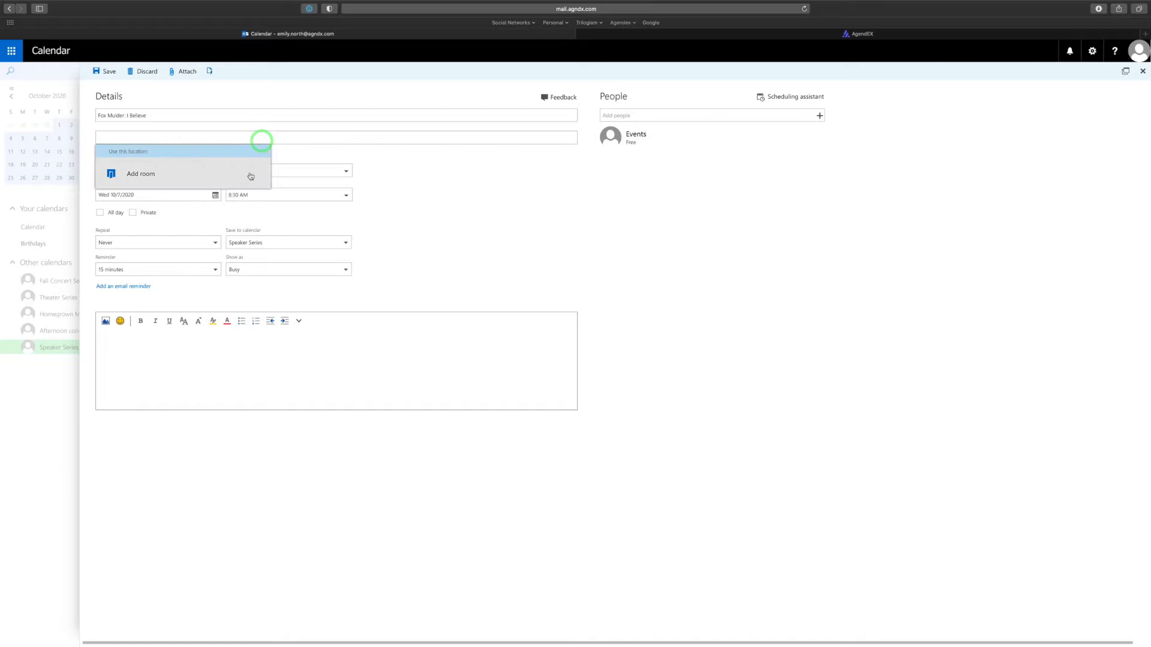
click(250, 173)
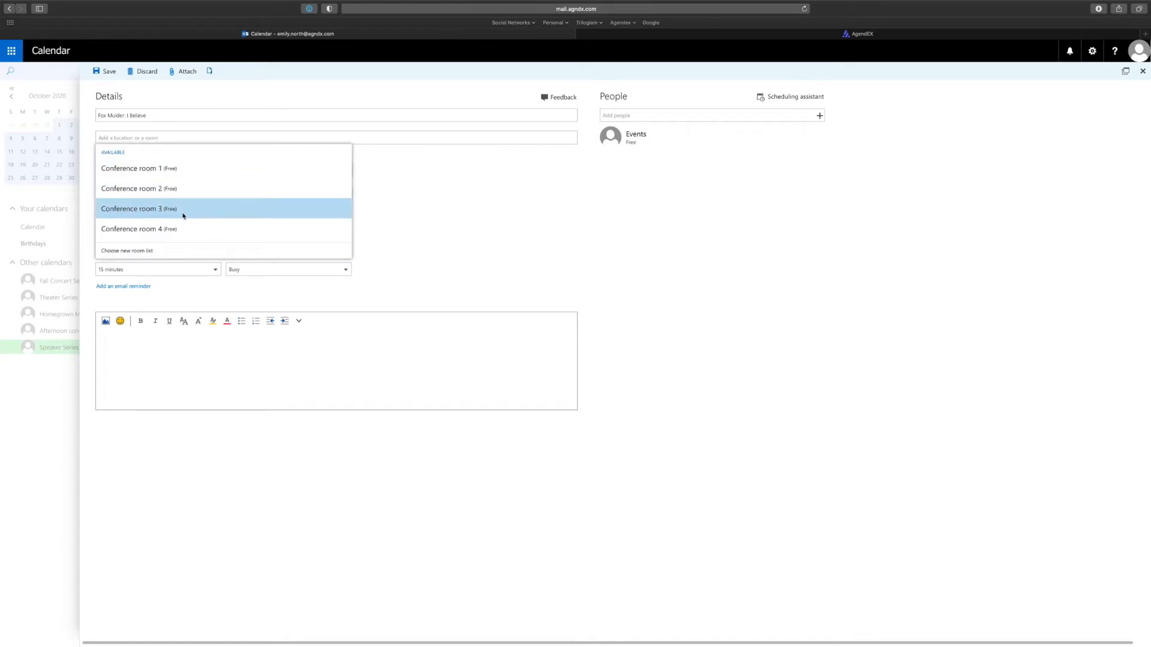
click(146, 251)
click(112, 191)
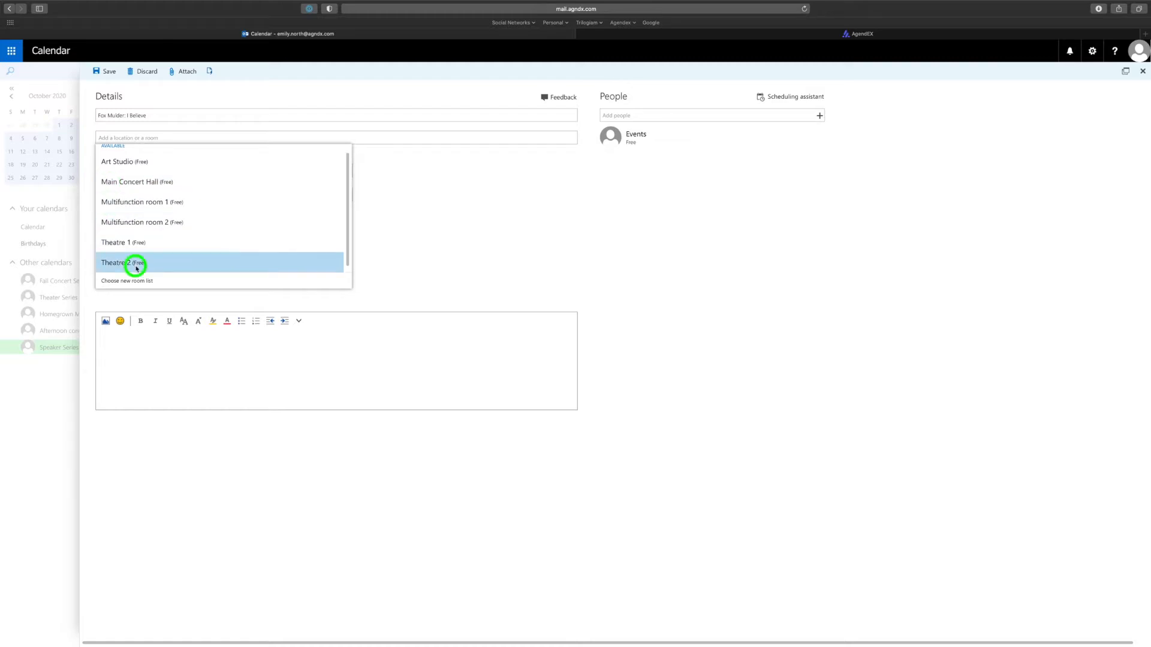
click(136, 259)
- Set the event to start at 7:30 PM and end at 9:00 PM
click(291, 201)
scroll(271, 261, down, 3)
scroll(270, 261, down, 6)
click(268, 278)
click(293, 225)
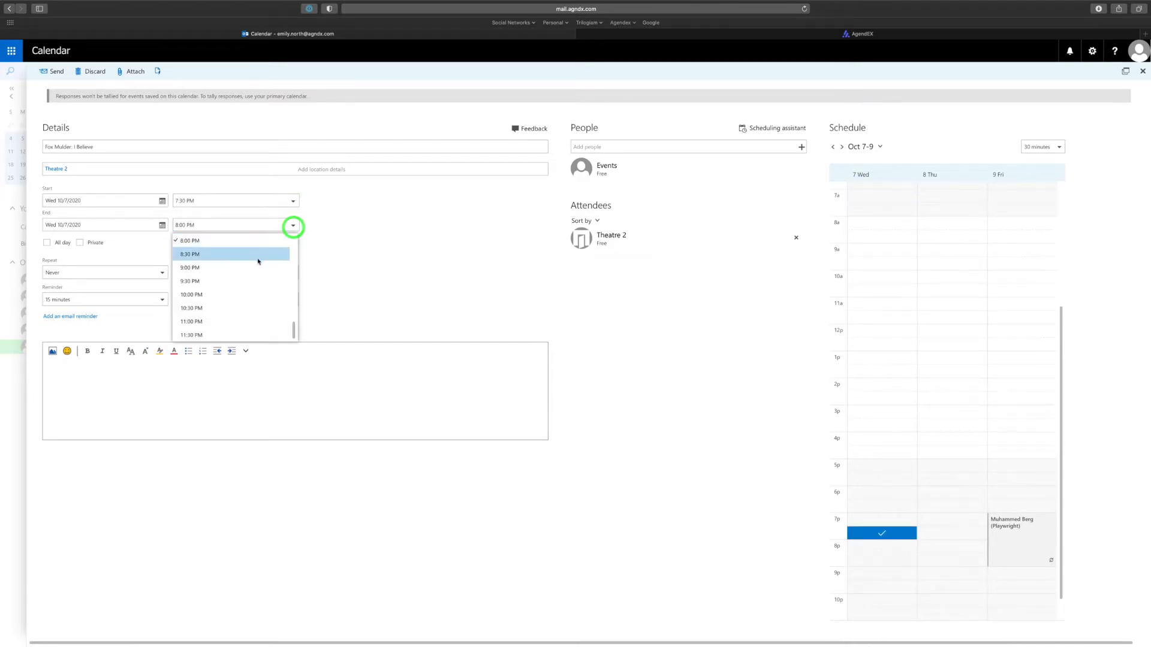
click(258, 268)
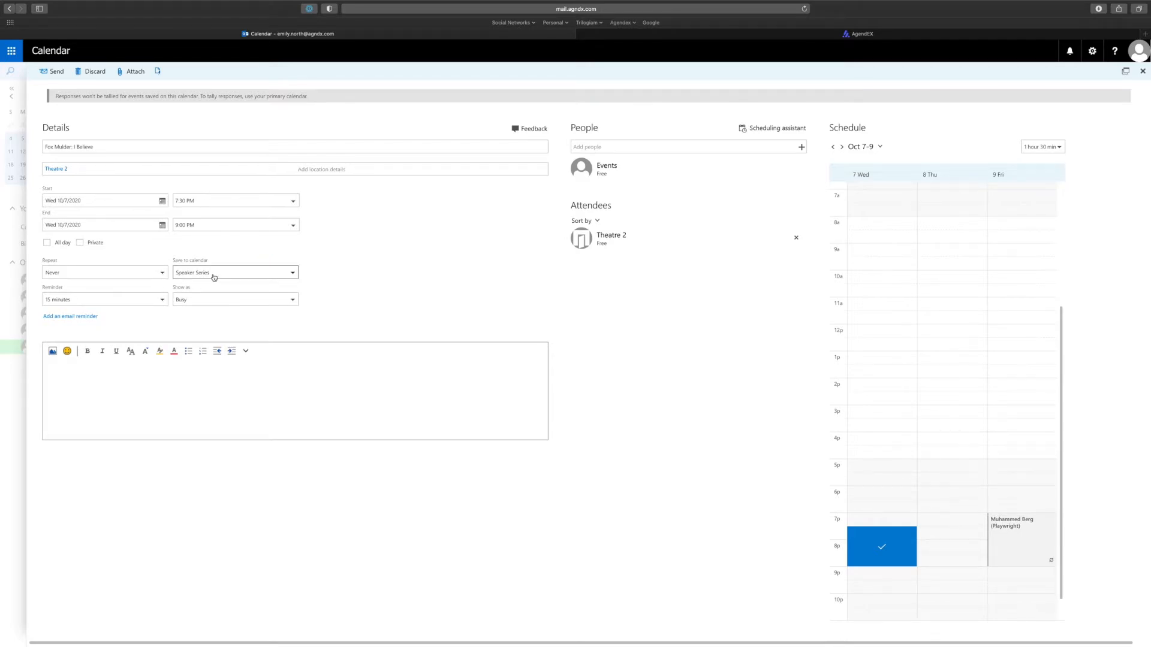
- Describe the event as "Spend an evening discussing little green men with the fabled FBI agent." and send it
click(238, 275)
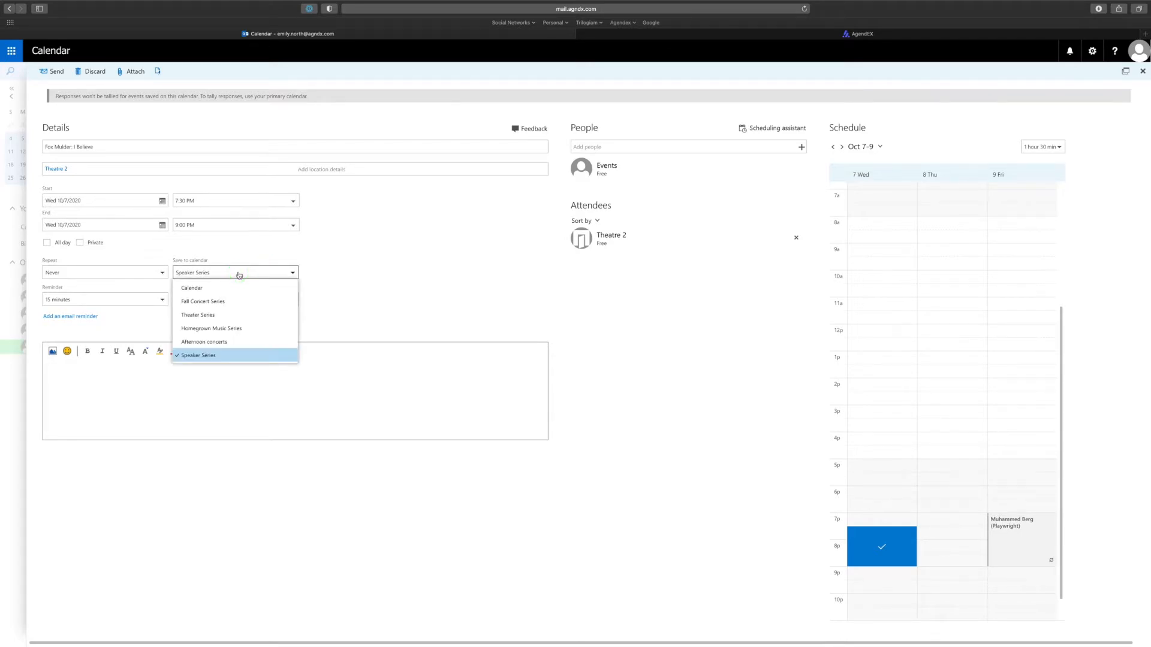
click(220, 418)
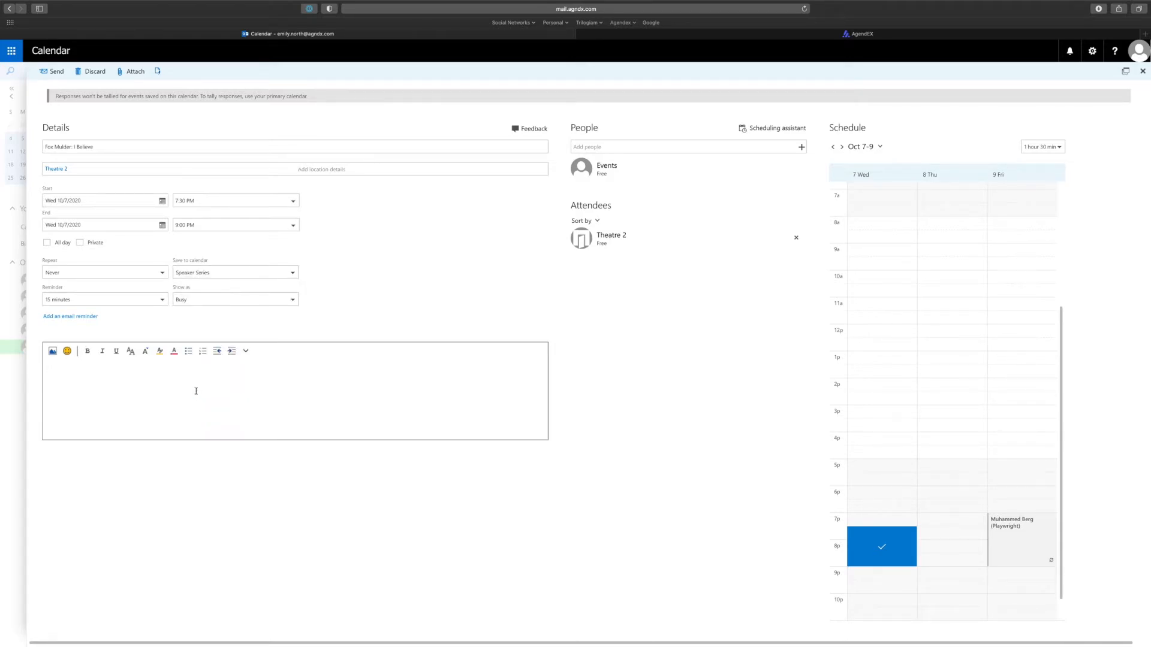
text(Spend)
text(scu)
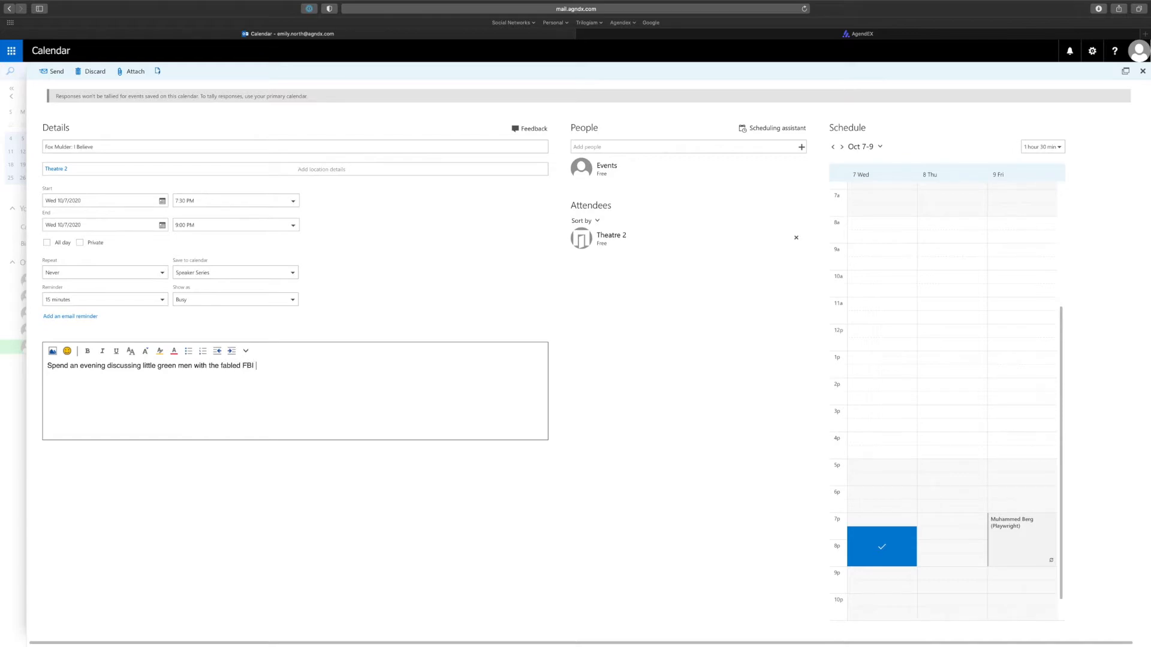
click(57, 72)
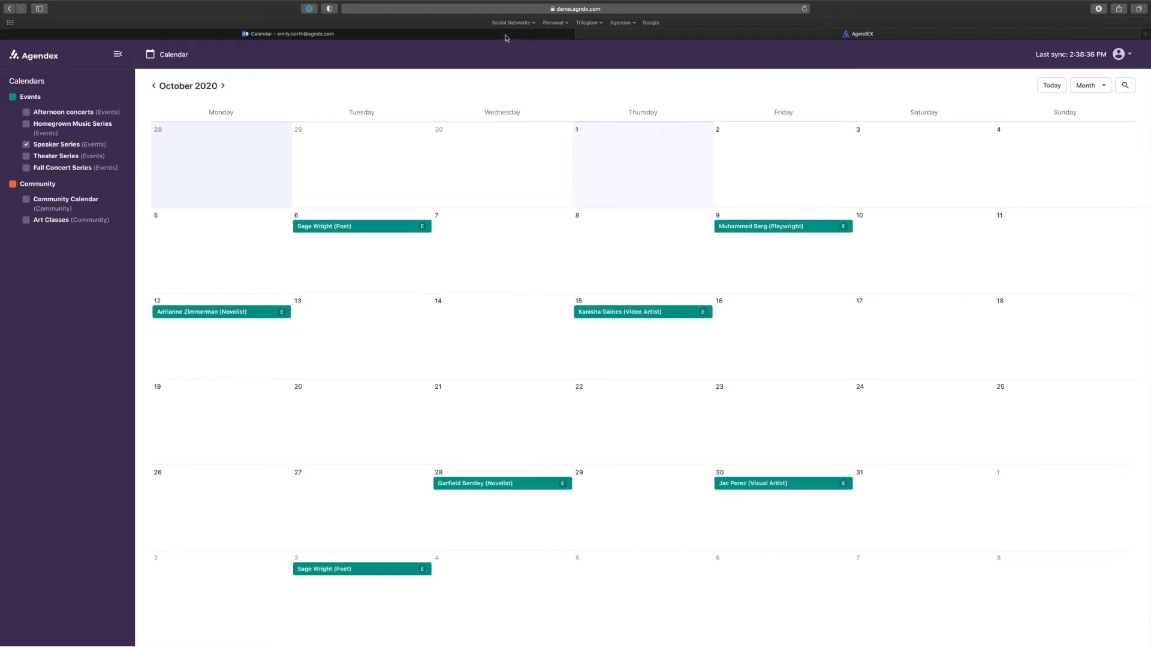
- Check the new October 7 event in the mailbox calendar, then view its details in Agendex
click(505, 34)
click(526, 251)
click(753, 37)
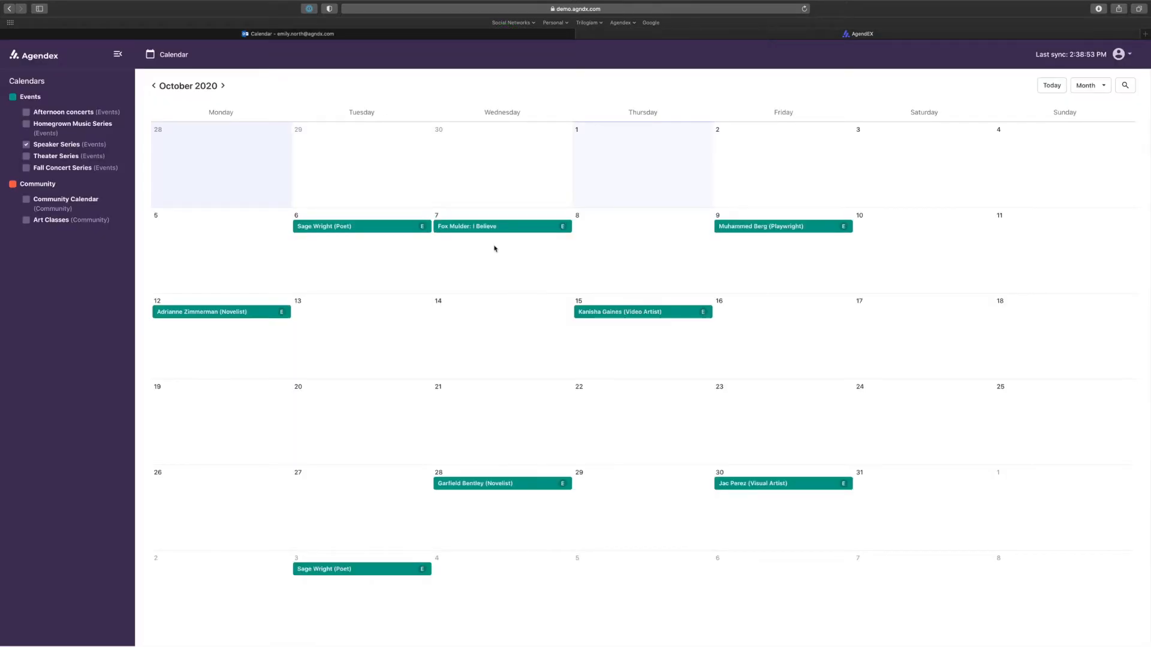
mouse_move(498, 230)
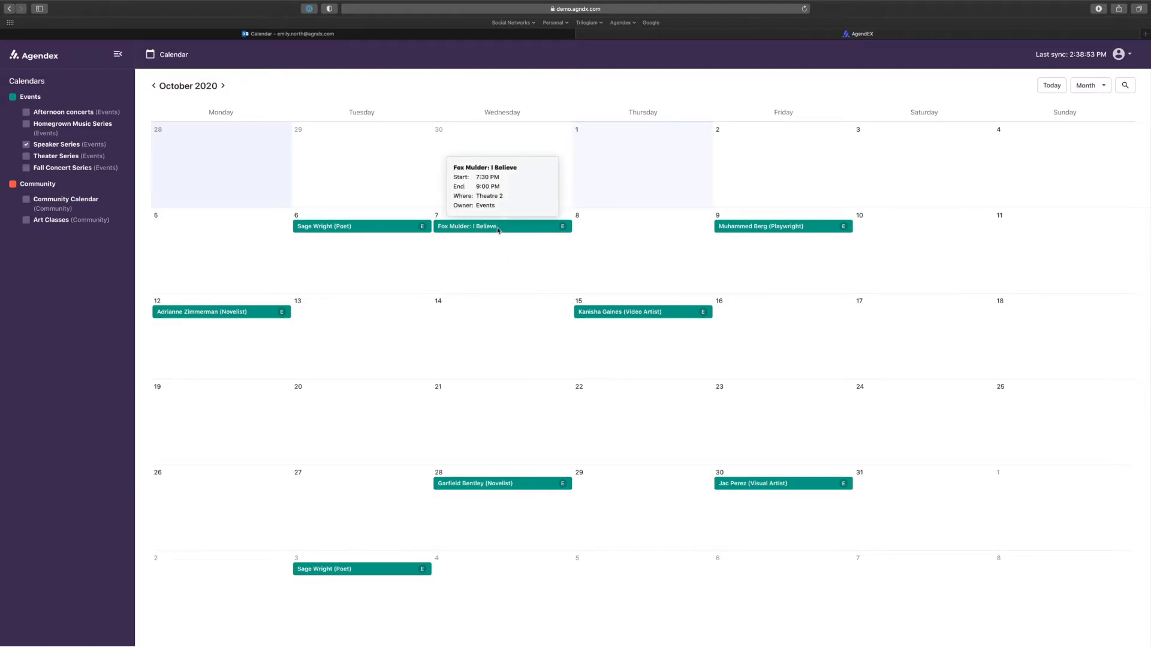
click(498, 230)
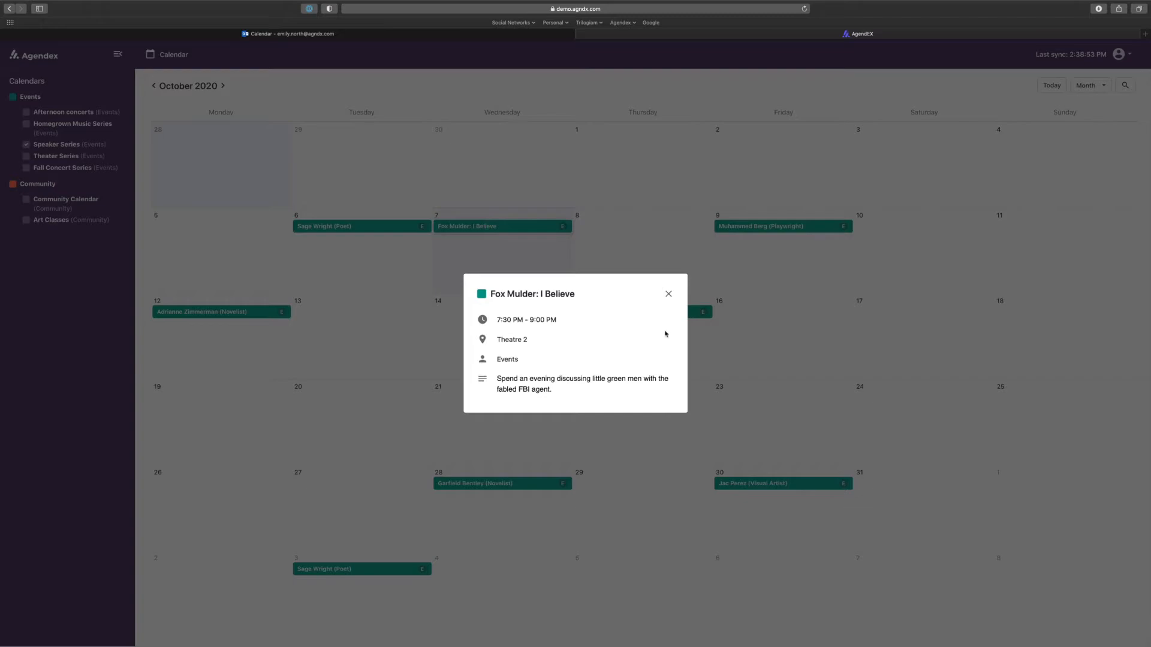
click(669, 294)
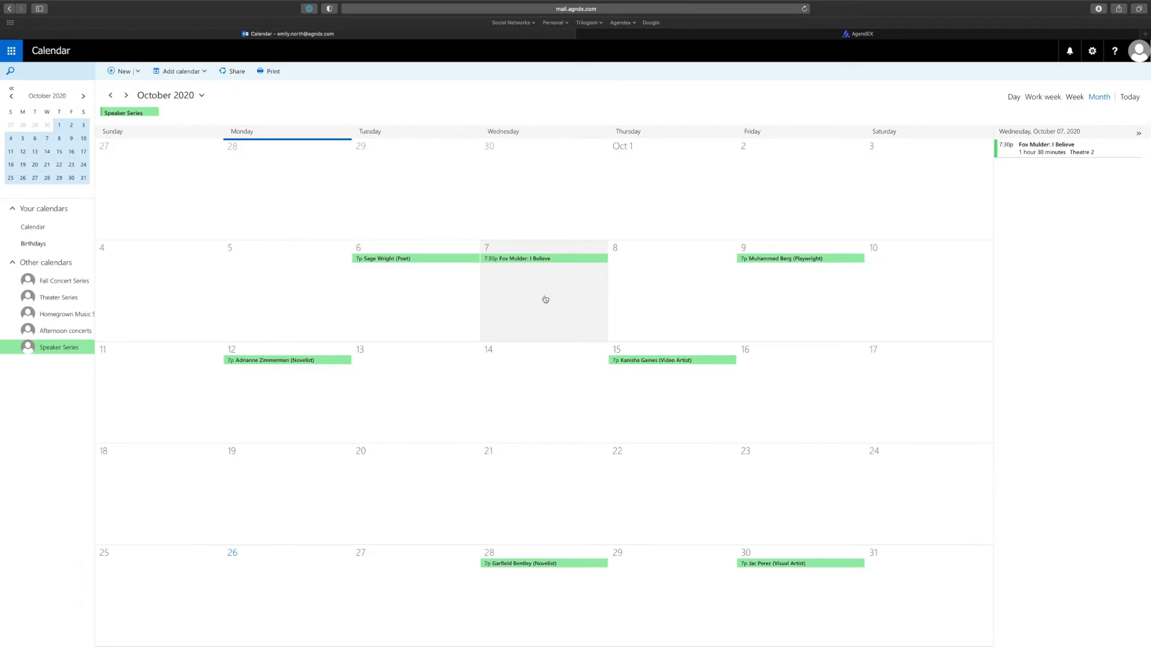
- Cancel the October 7 event "Fox Mulder: I Believe" in the mailbox calendar and send the cancellation immediately
right_click(575, 260)
click(576, 260)
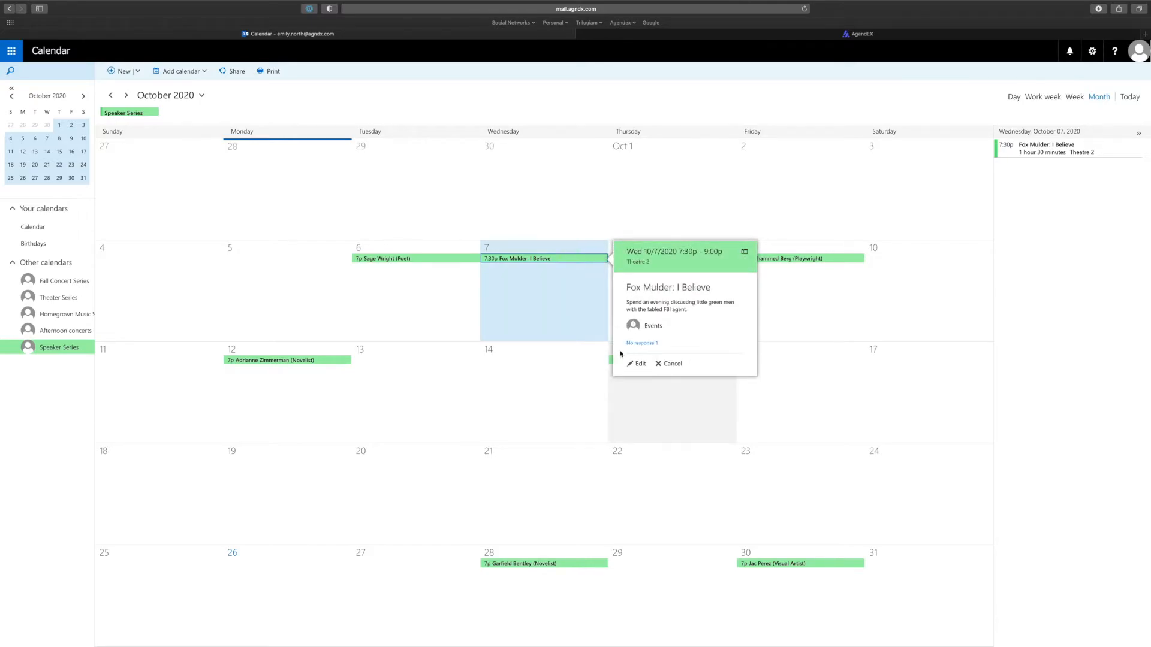
click(673, 364)
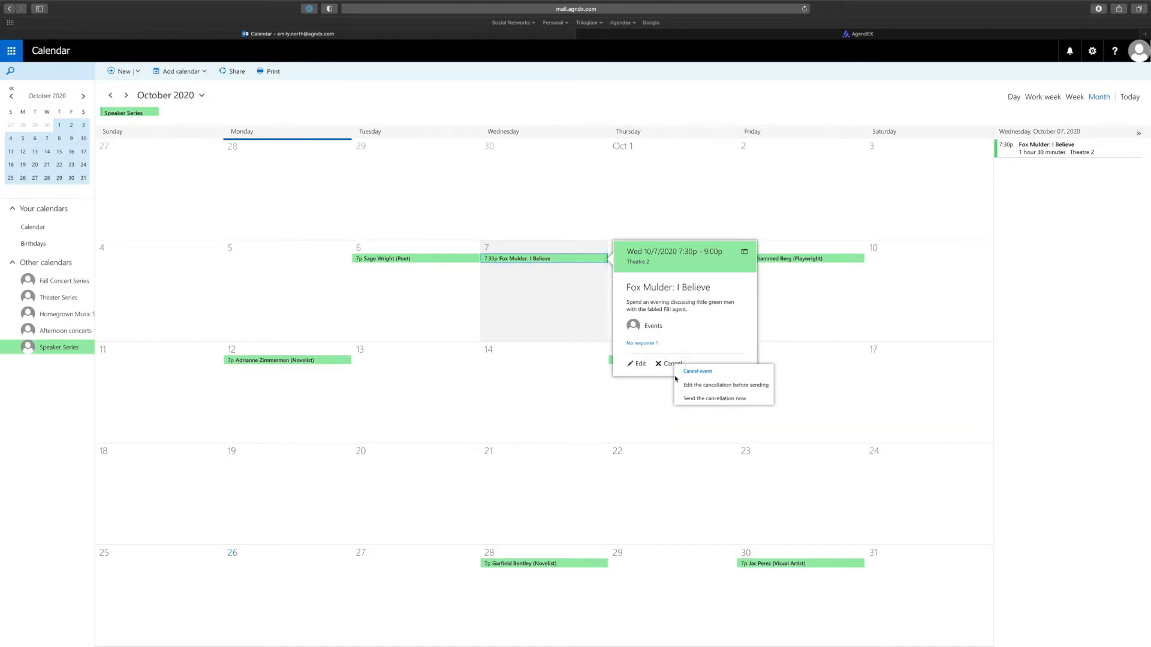
click(694, 397)
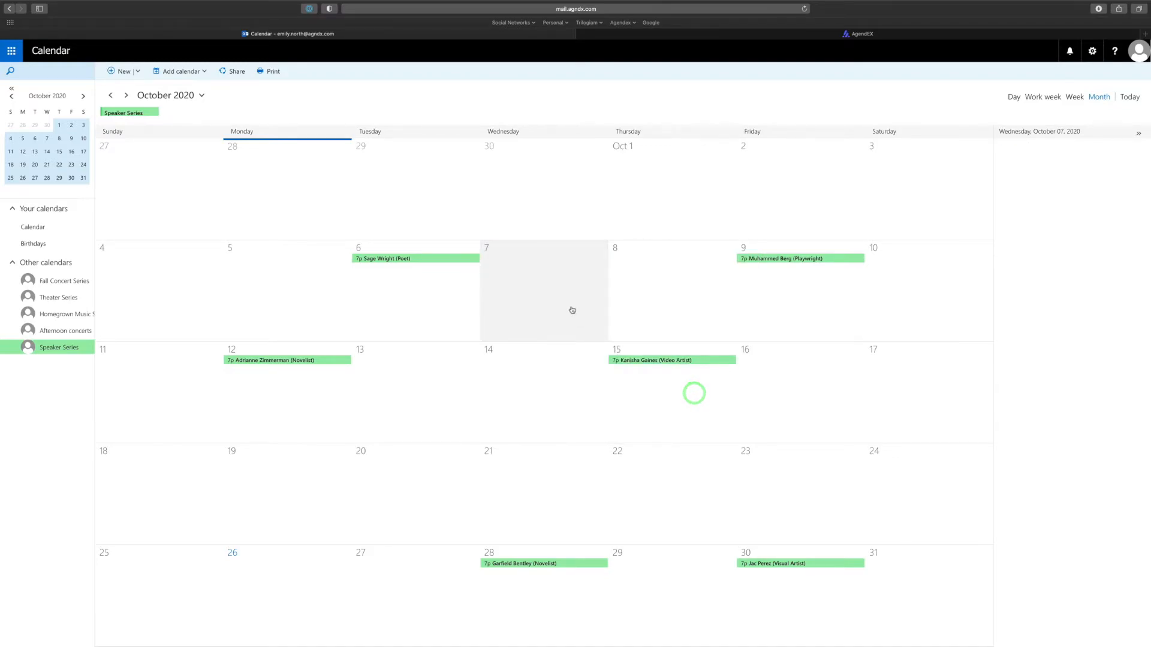
- Look at Agendex, then hide the Fall Concert Series in the mailbox calendar
click(926, 35)
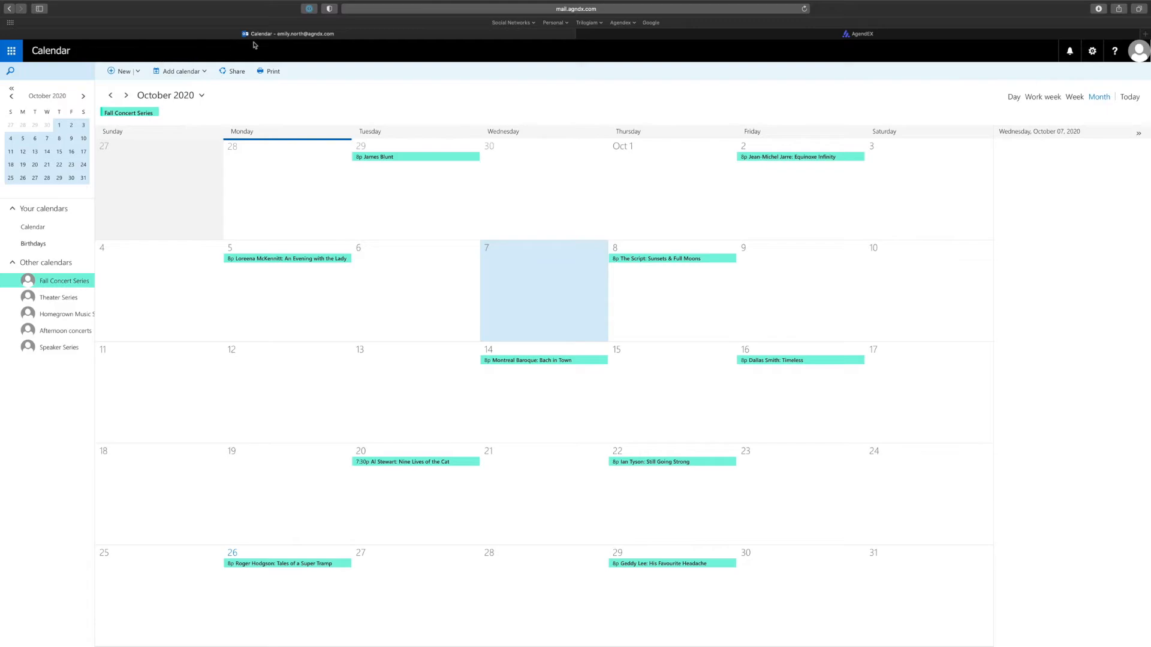
click(68, 281)
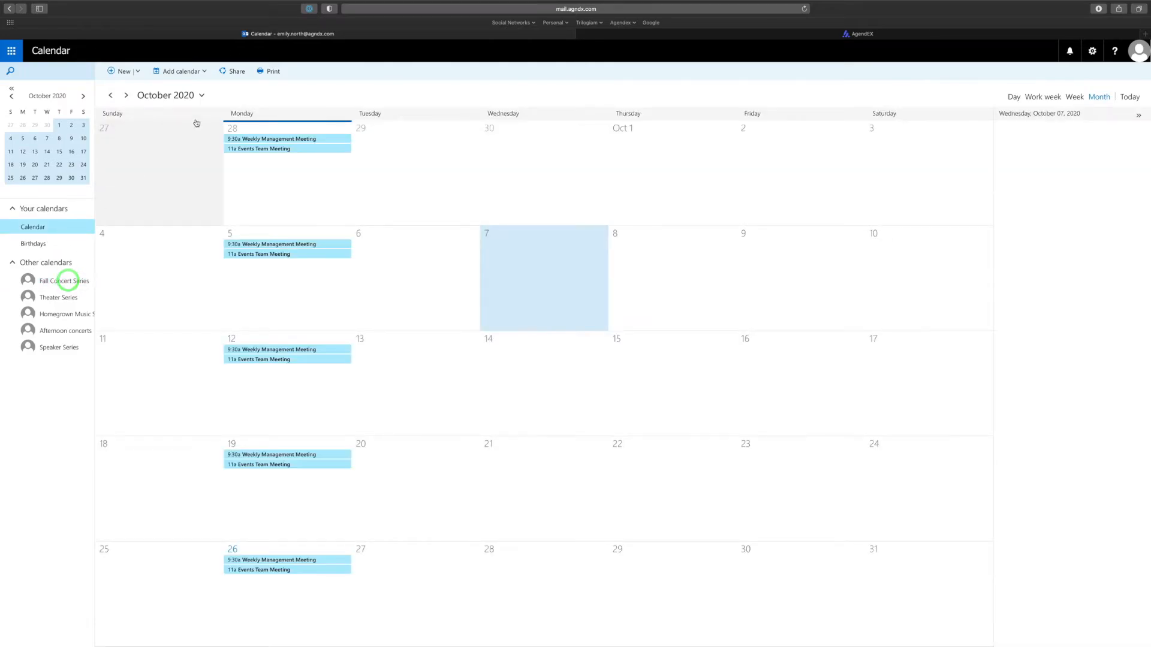
- Add a secondary calendar named "Cowboy Boots & Pickup Trucks" and display it alone, without the main calendar
click(205, 71)
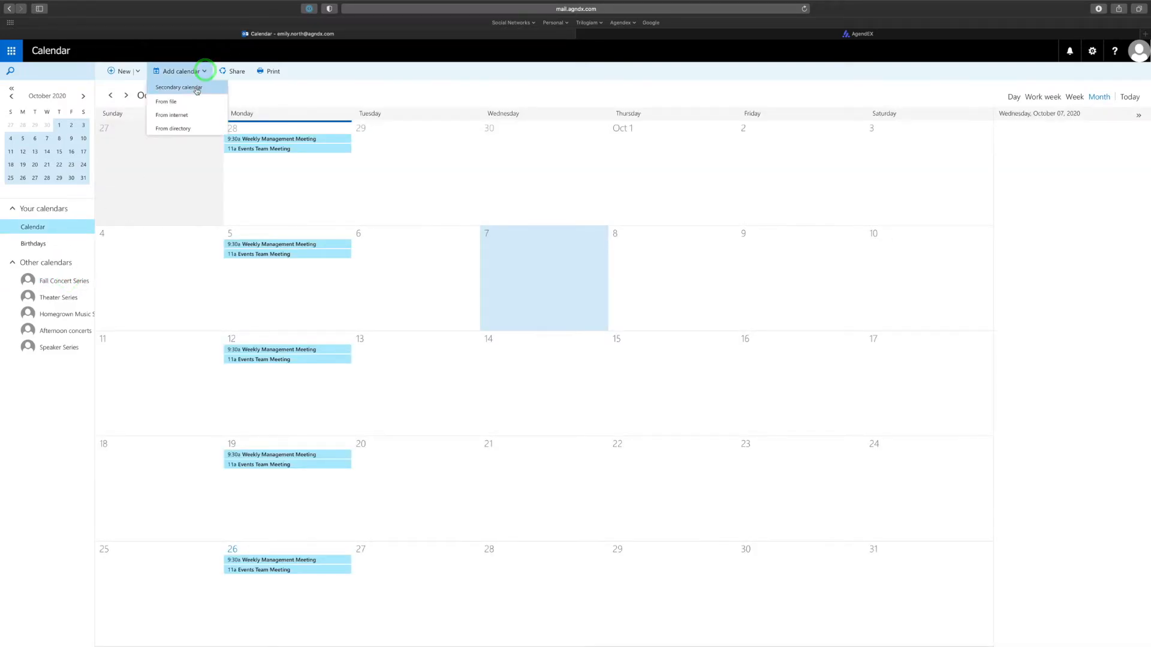
click(196, 89)
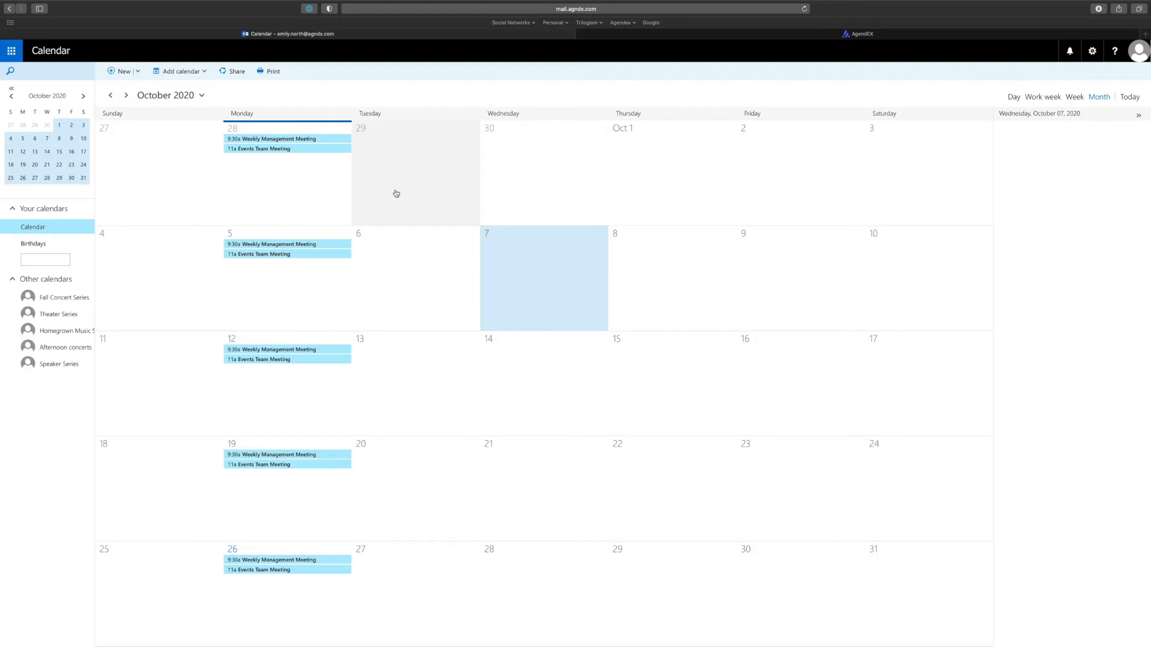
text(Cowboy)
text( Boots & Pickup Truc)
text(ks)
key(Return)
click(60, 262)
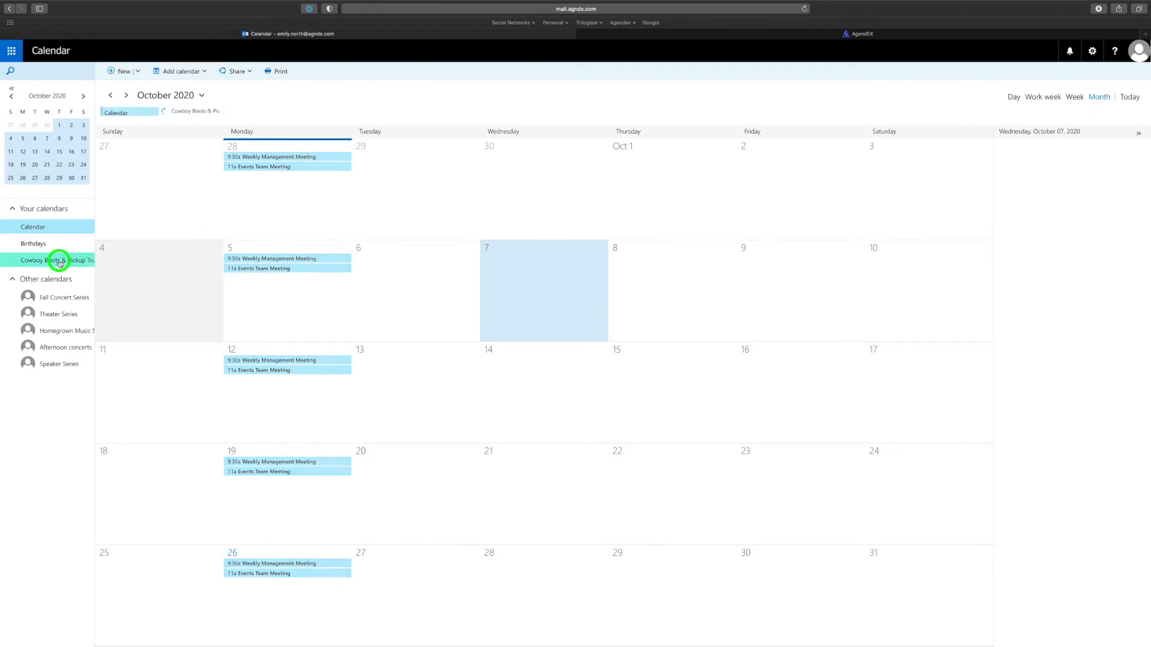
click(54, 227)
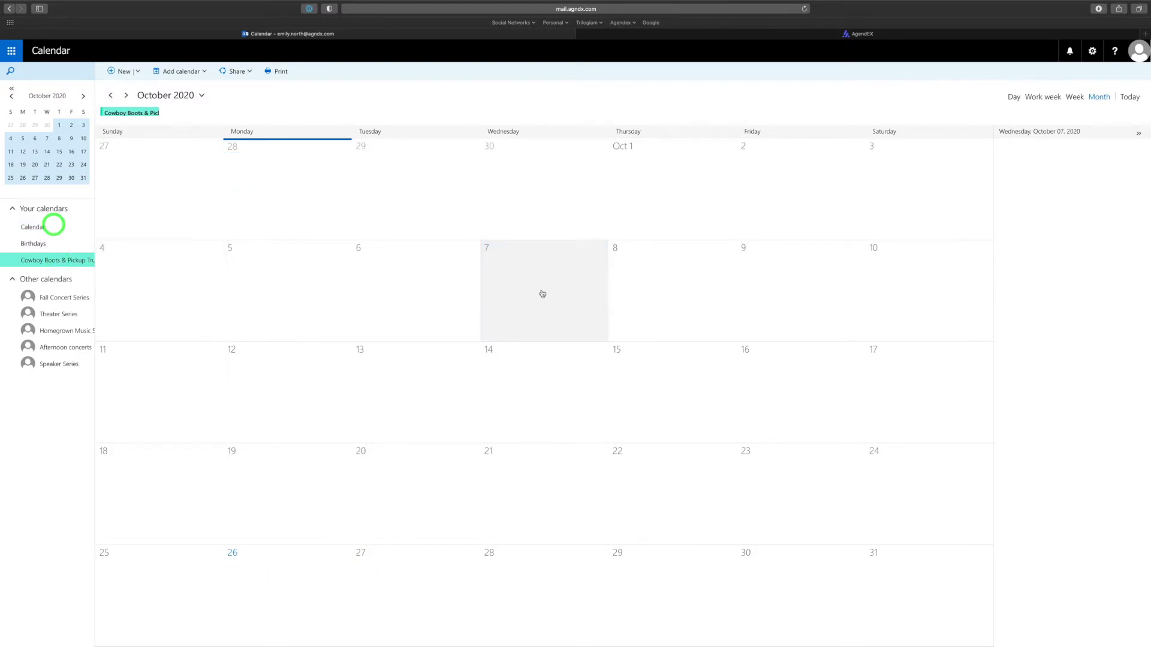
- Share the Cowboy Boots & Pickup Trucks calendar with the Events mailbox at full details permission and send the invitation
right_click(39, 257)
click(78, 265)
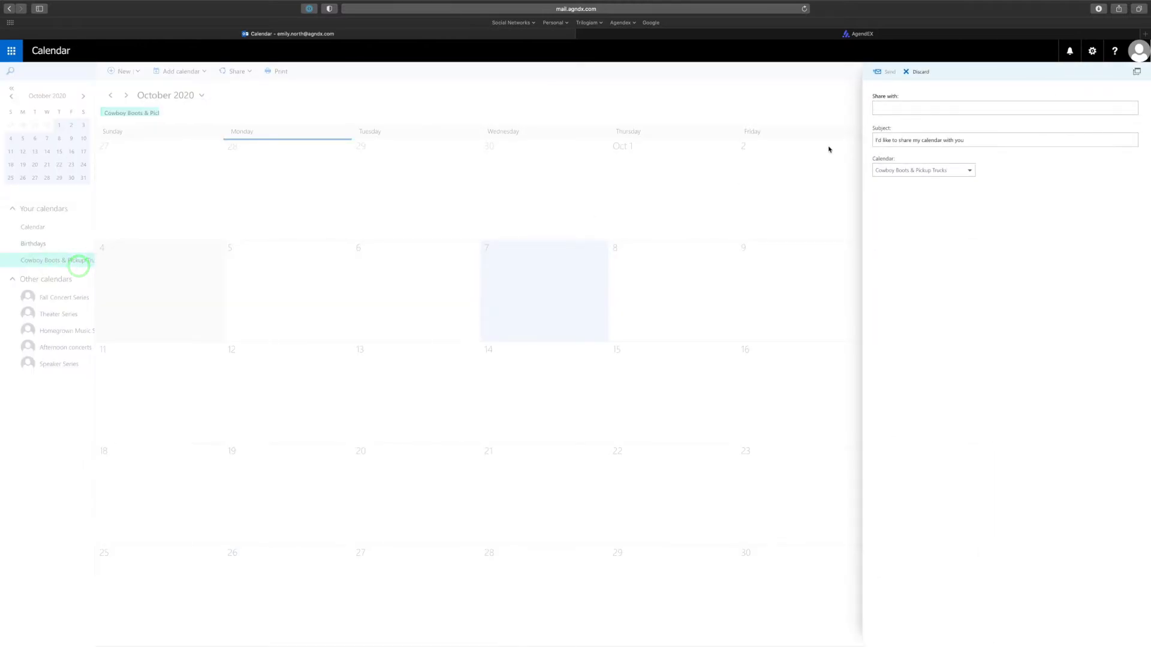
text(eve)
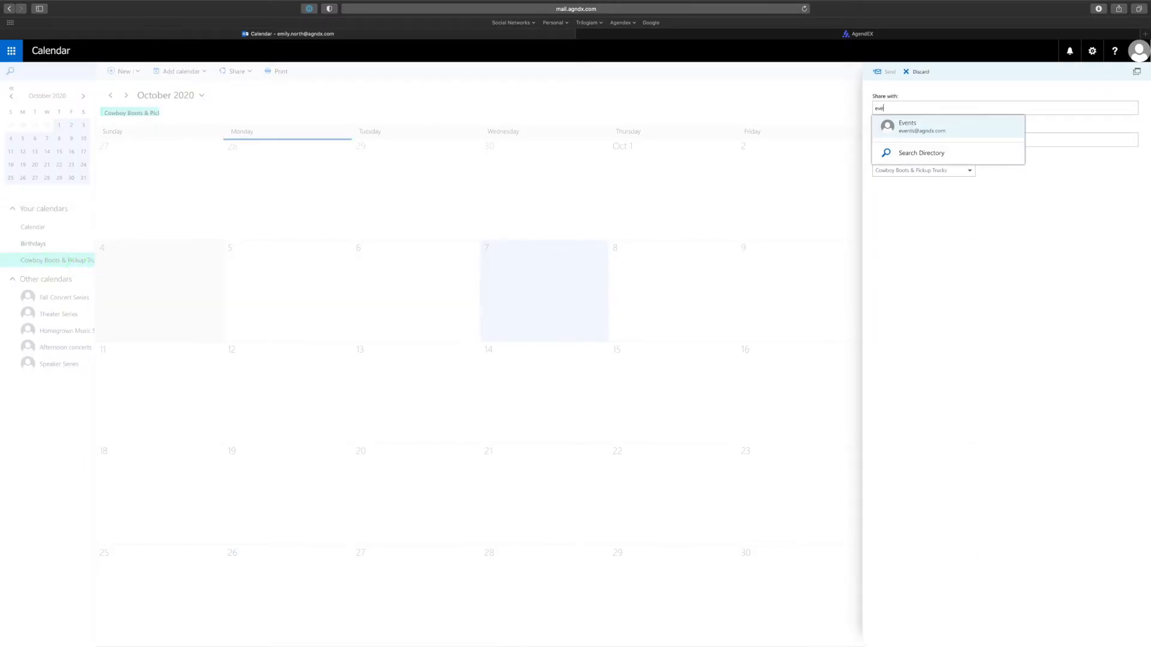
click(923, 126)
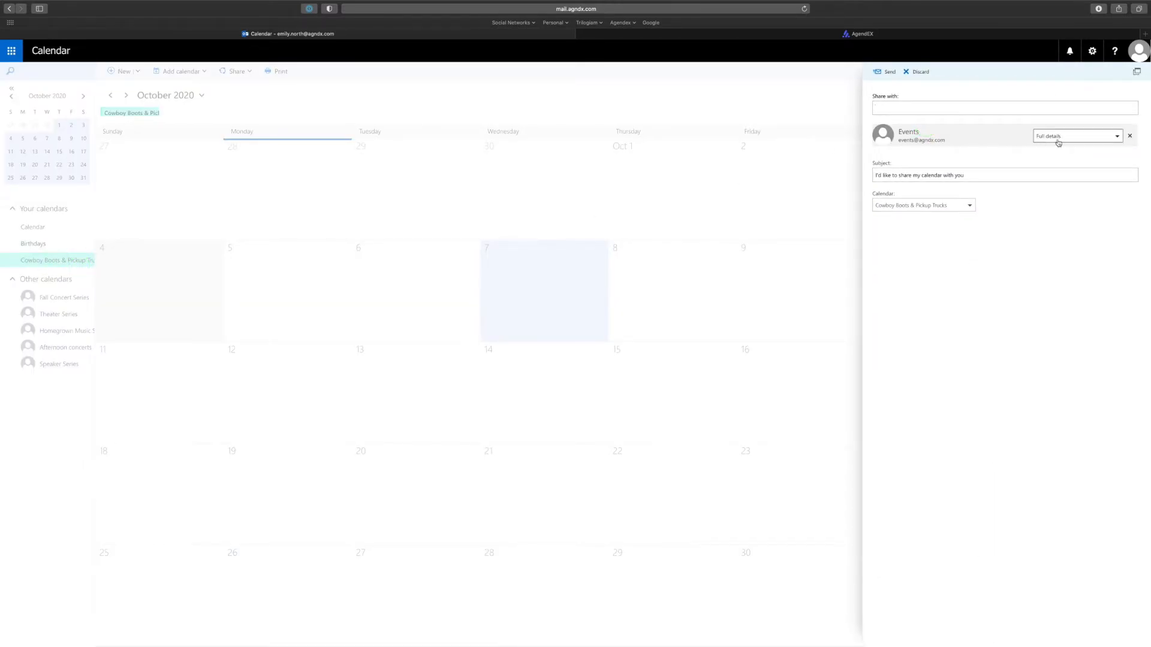
click(889, 73)
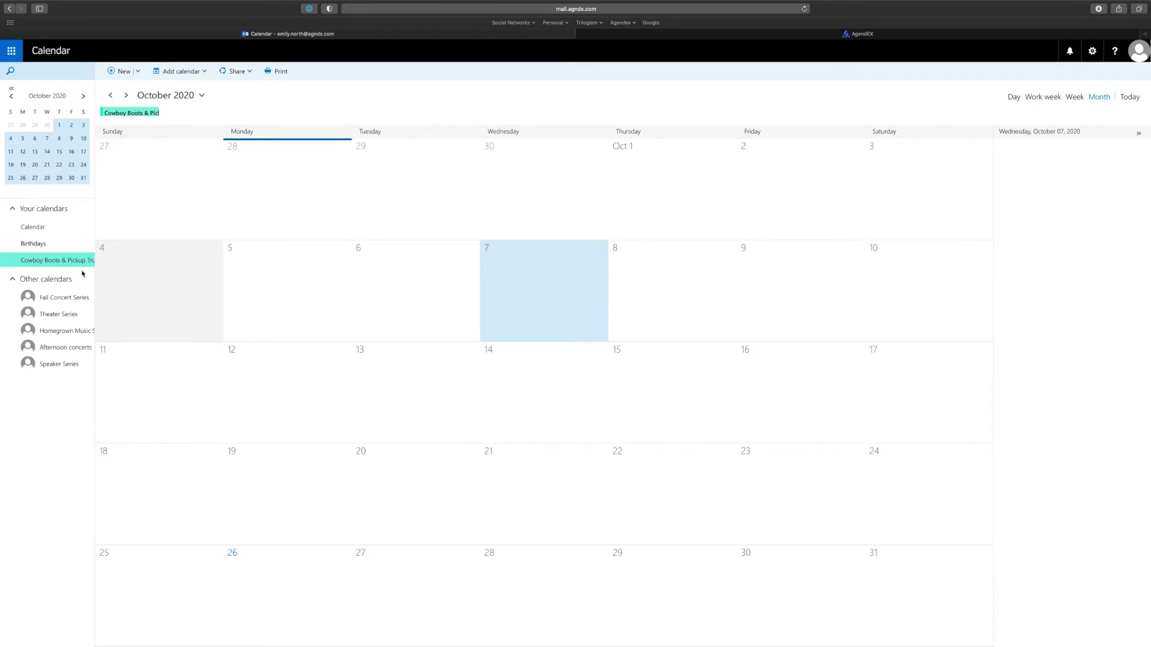
- Show the Fall Concert Series alongside, then create an October 23 event in Cowboy Boots & Pickup Trucks titled "George Canyon: Good Day to Sing"
click(67, 298)
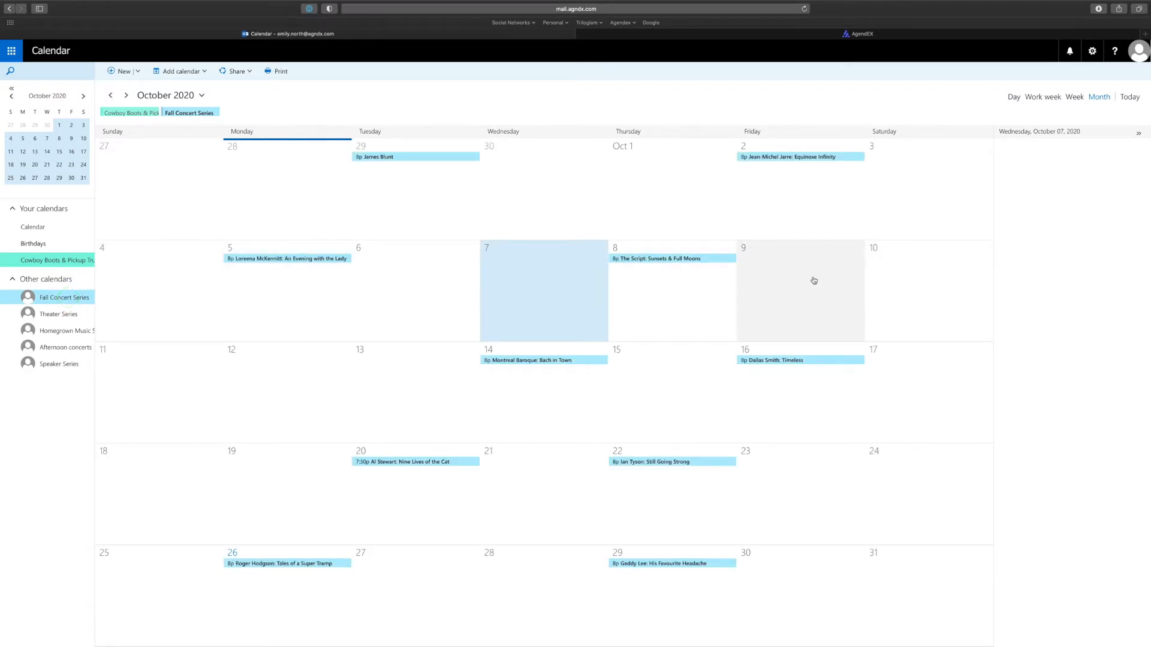
click(806, 489)
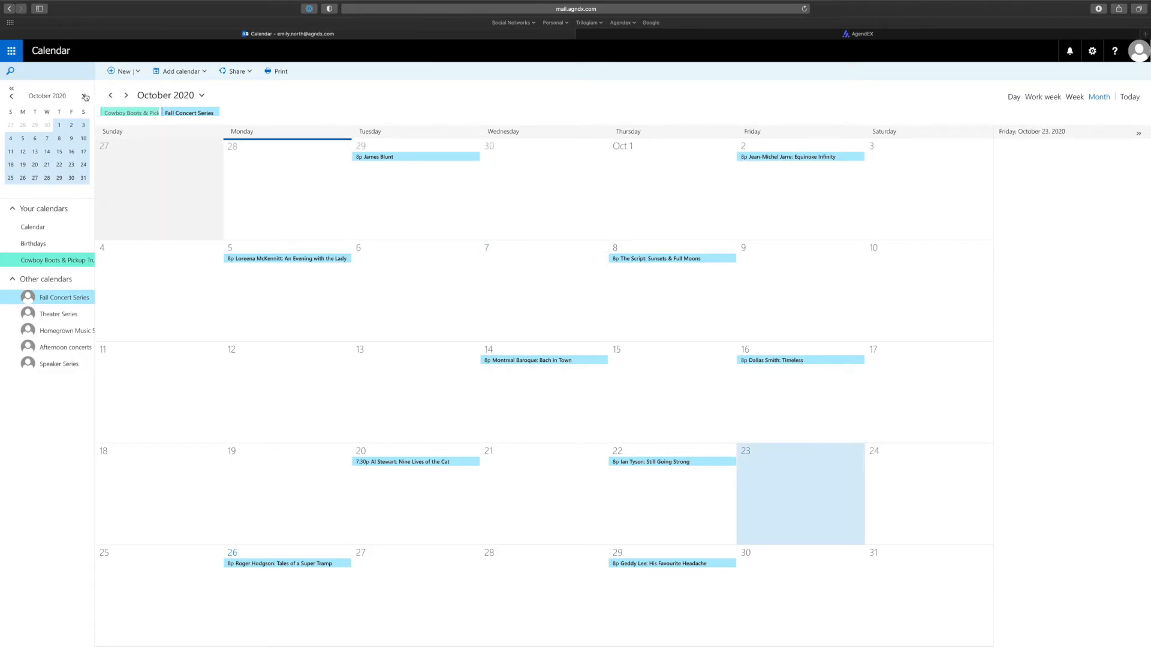
click(128, 111)
click(808, 488)
click(990, 547)
text(George Canyon)
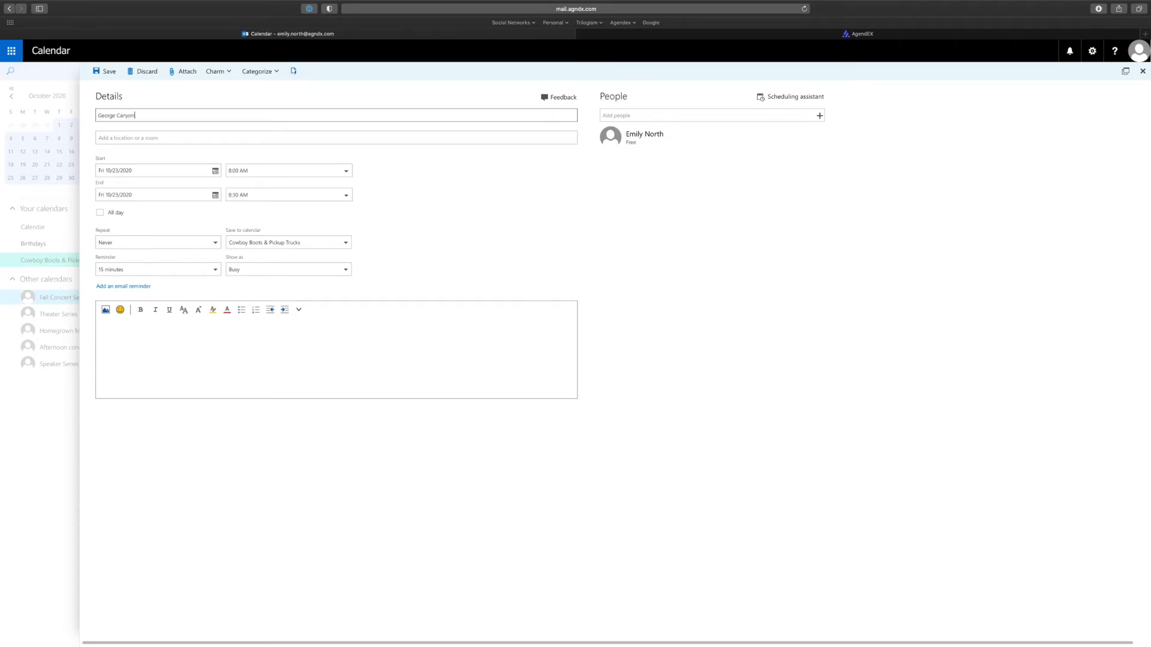
text(: Good Day to Sing)
- Add the room Theatre 1 as the event's location
click(261, 138)
click(200, 170)
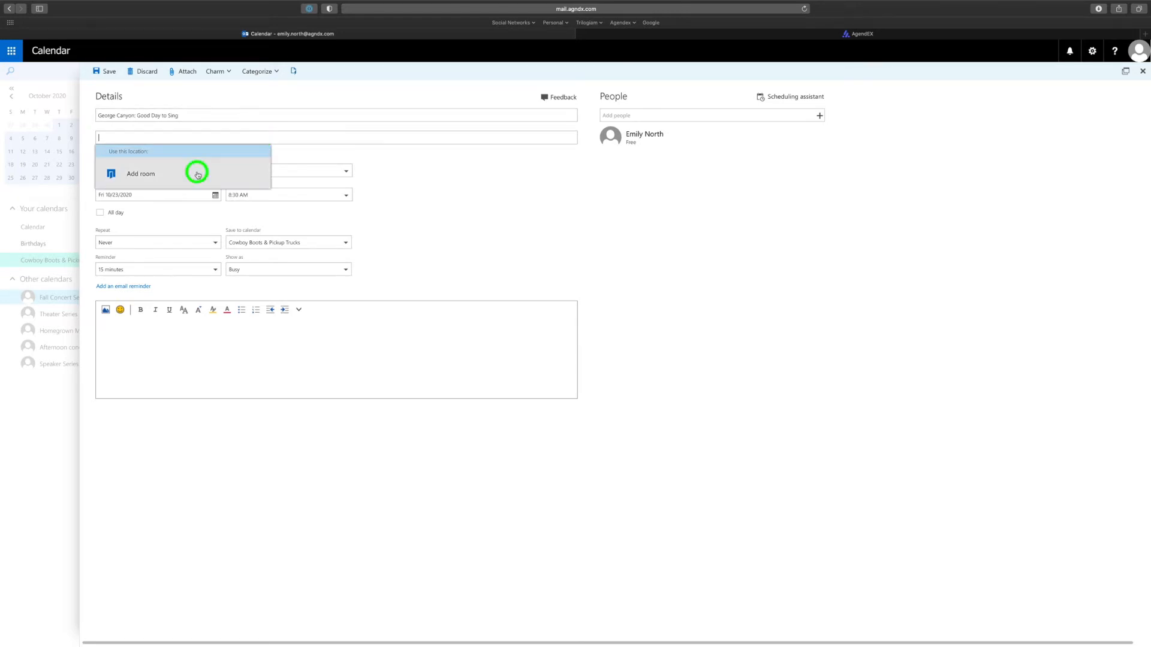
scroll(155, 250, down, 1)
click(153, 249)
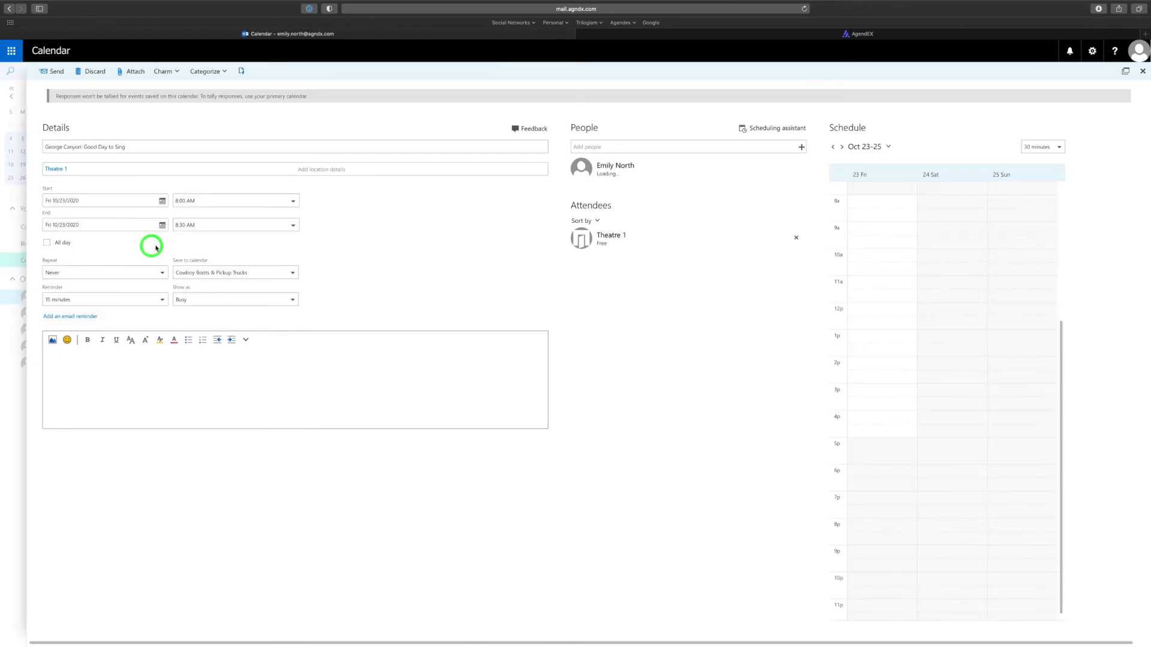
- Set the event to start at 8:00 PM and end at 10:30 PM
click(293, 202)
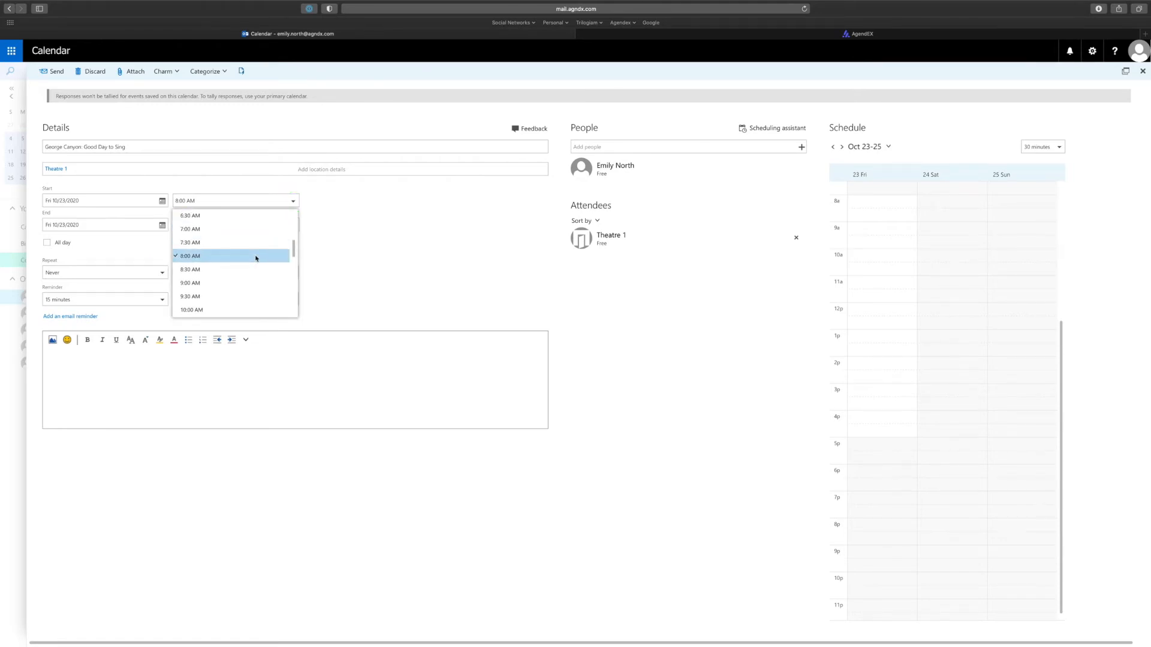
scroll(256, 258, down, 10)
scroll(256, 258, down, 2)
click(250, 256)
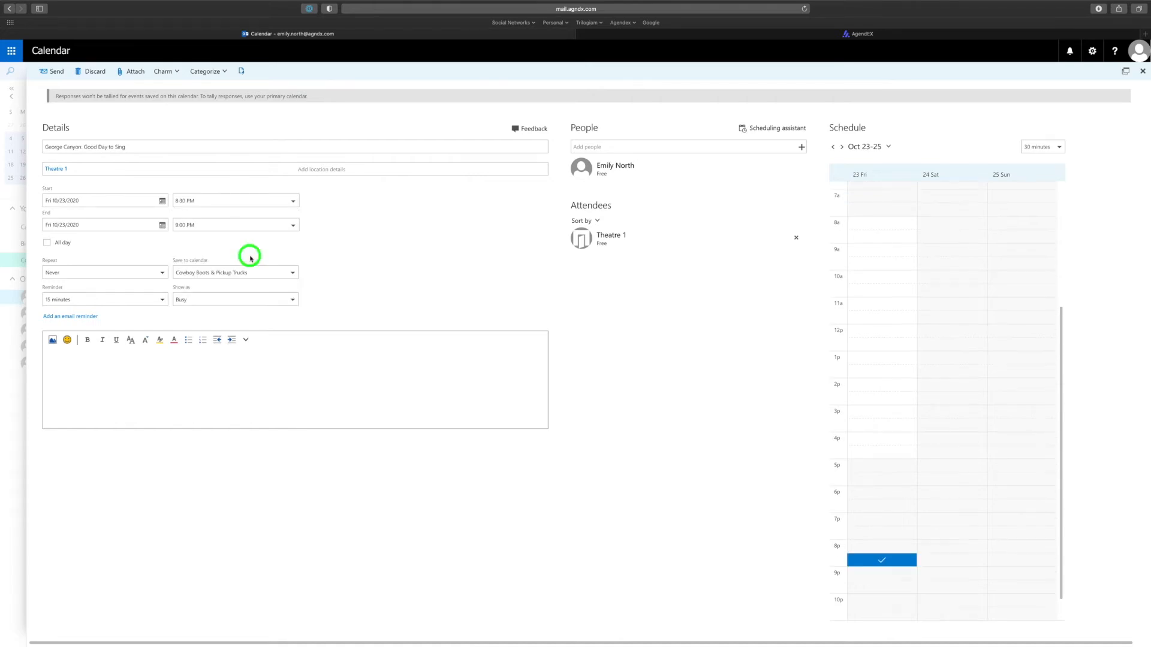
click(293, 202)
click(253, 222)
click(293, 225)
click(243, 311)
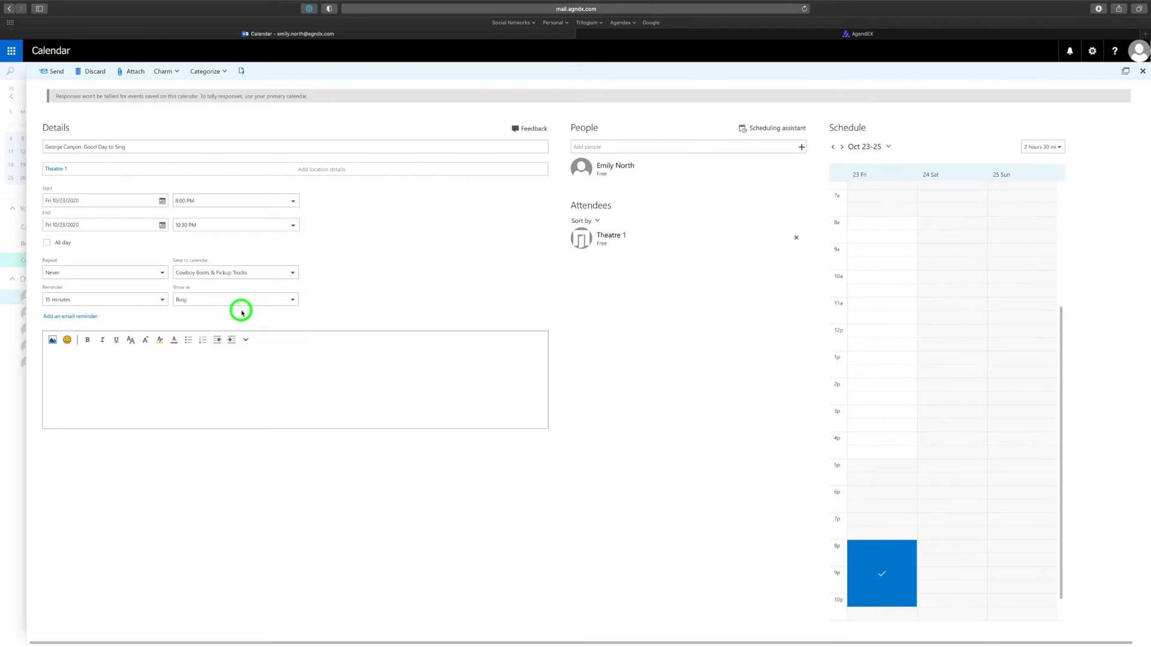
- Describe the event as "Come hear the legendary Canadian country artist", keep it in Cowboy Boots & Pickup Trucks, and send it
click(208, 358)
text(Come hear the)
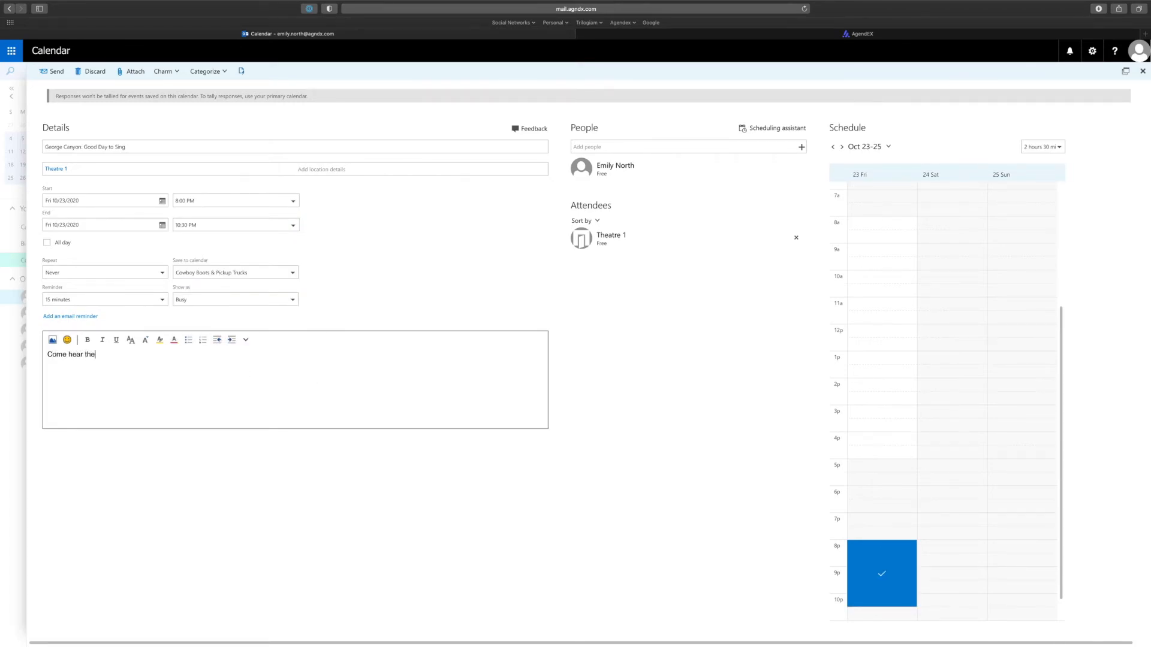
text( legendary Candaian)
key(BackSpace)
key(BackSpace)
text(n country artitst)
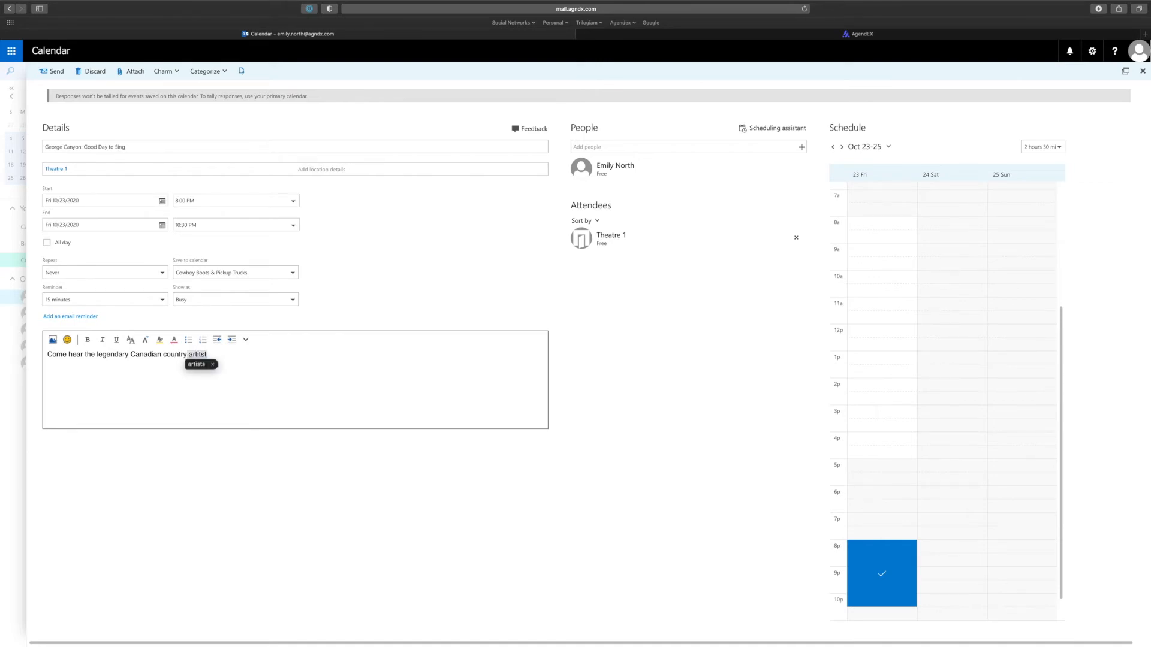
text(ist)
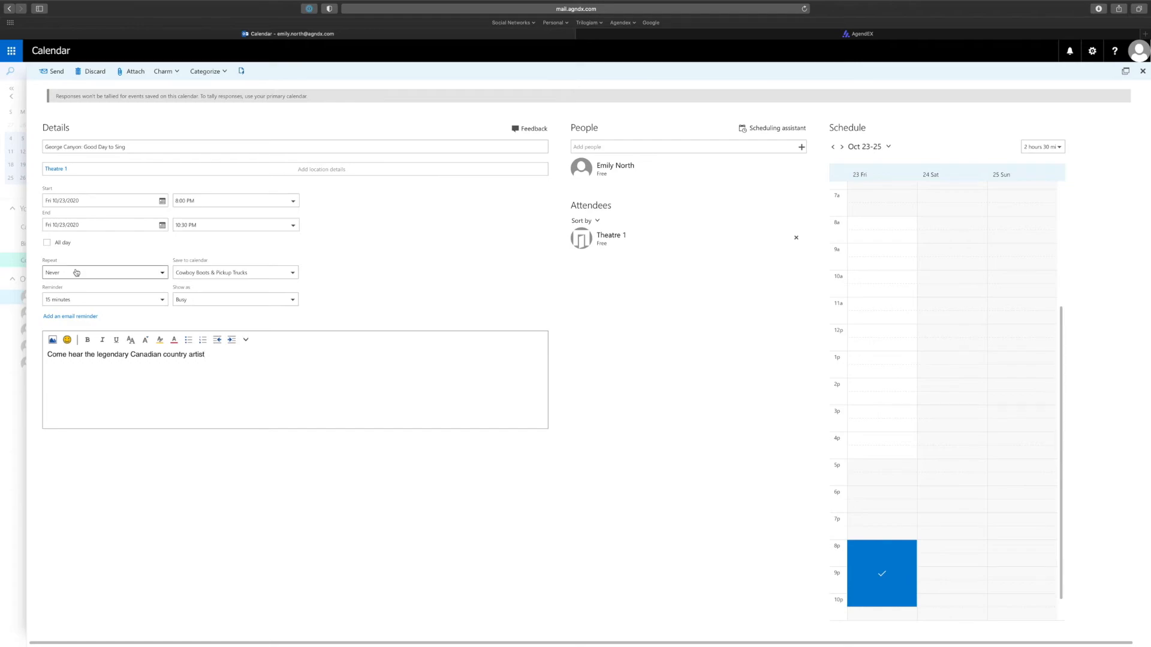
click(261, 272)
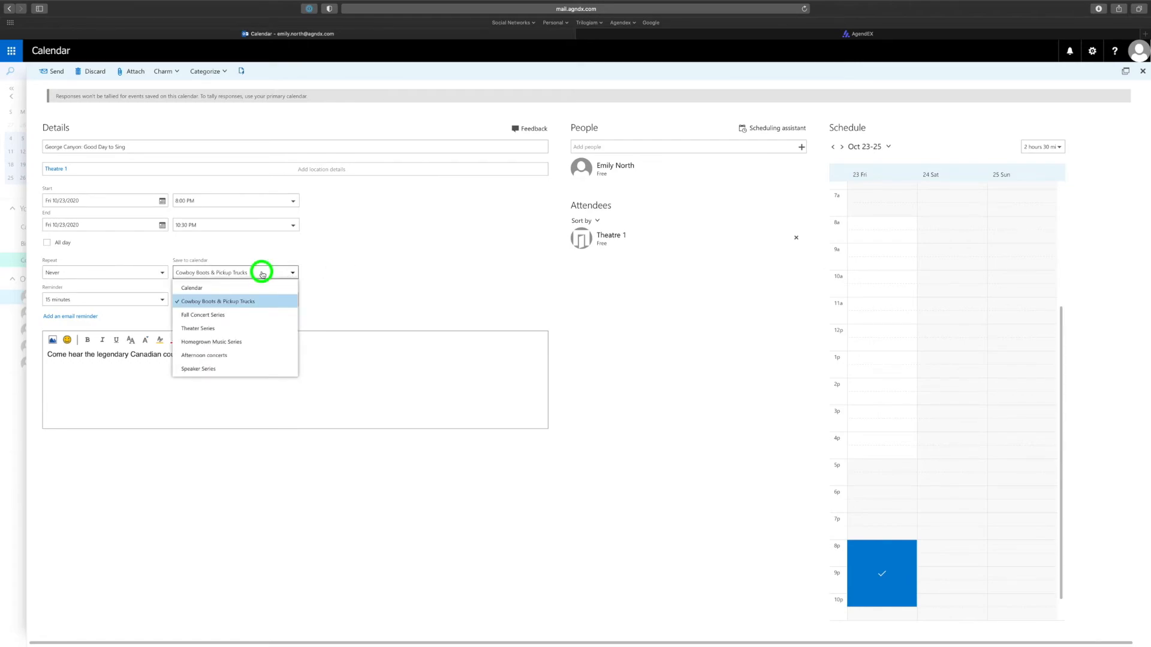
click(52, 71)
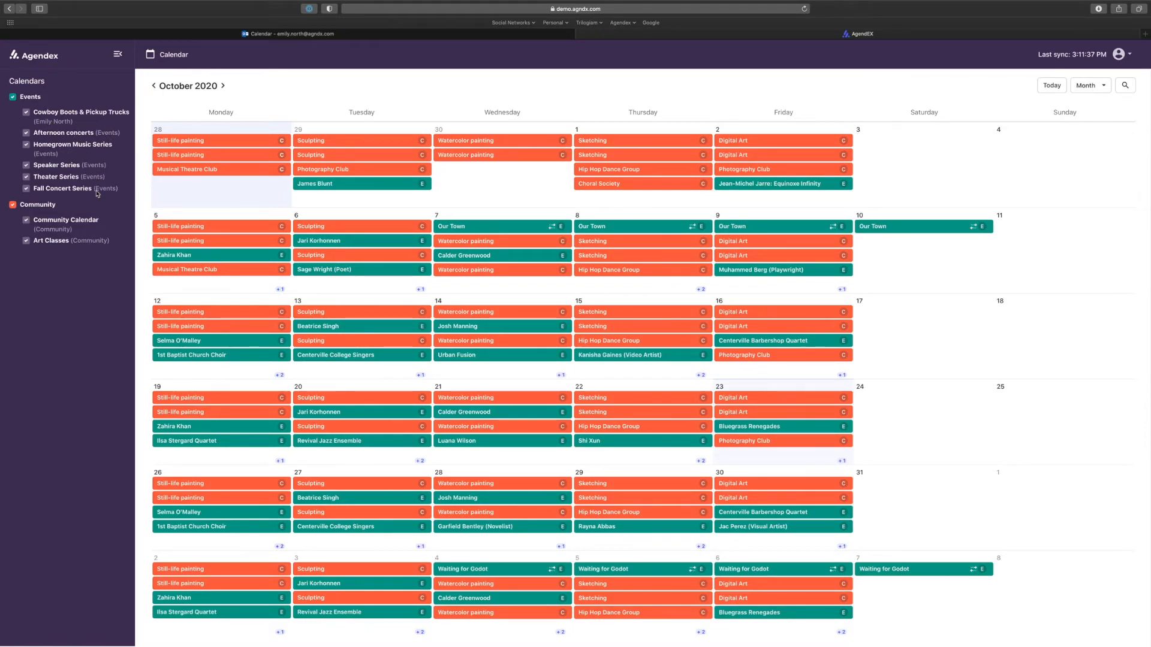
- In Agendex, show only the Cowboy Boots & Pickup Trucks calendar and view the October 23 event's details
click(13, 204)
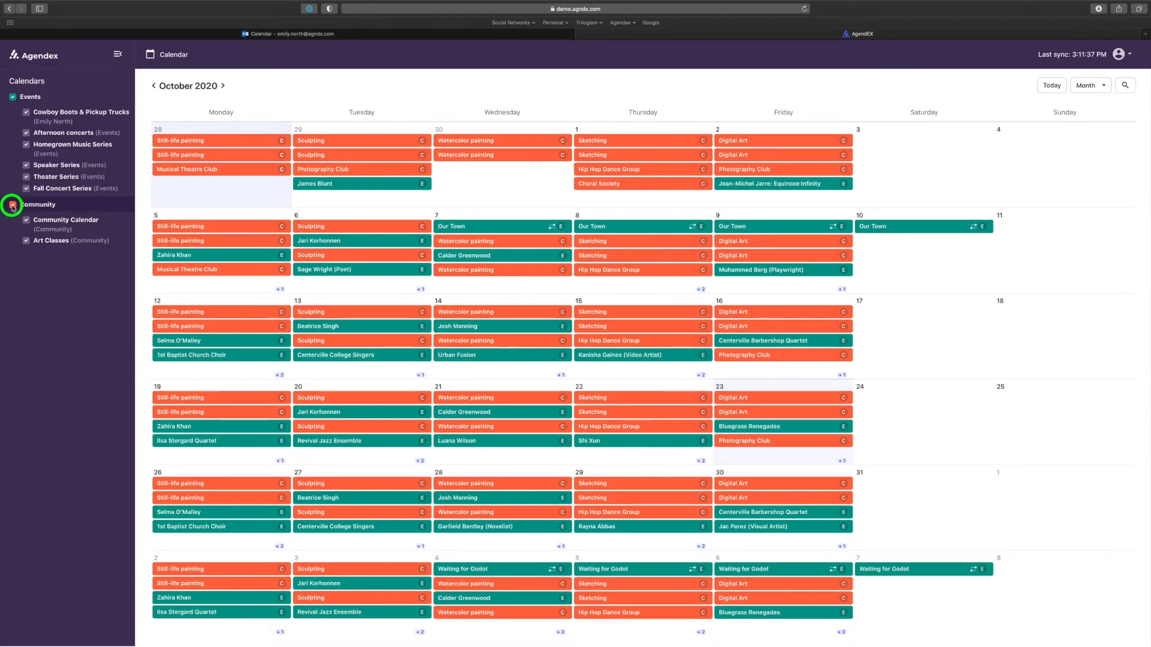
click(13, 97)
click(26, 112)
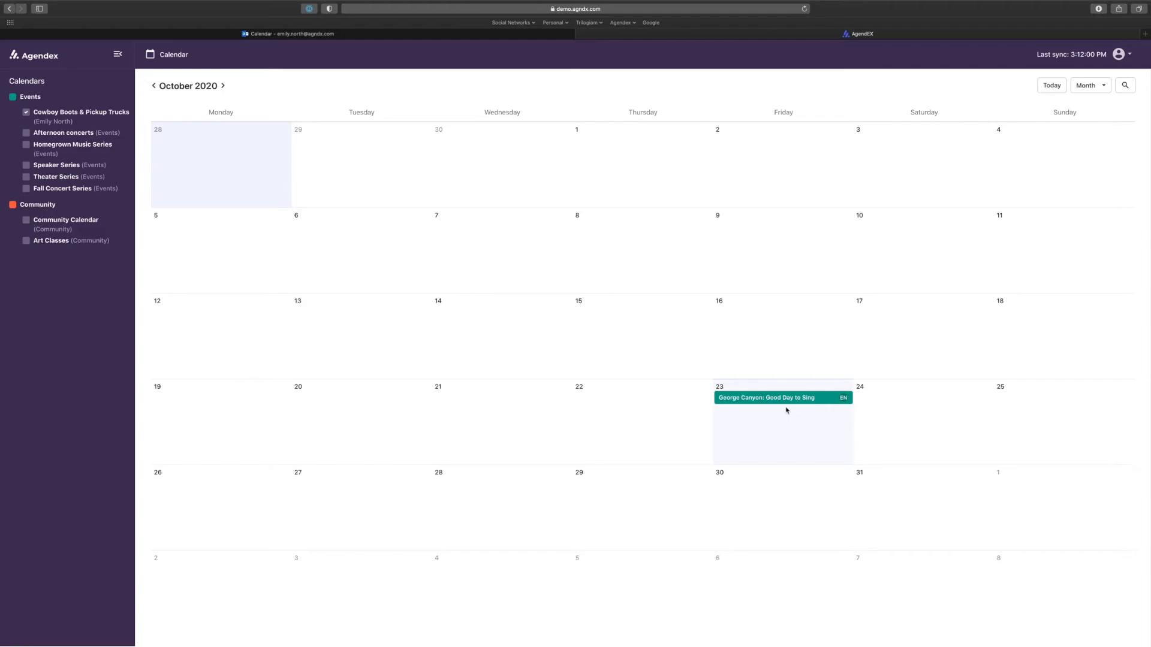
mouse_move(799, 400)
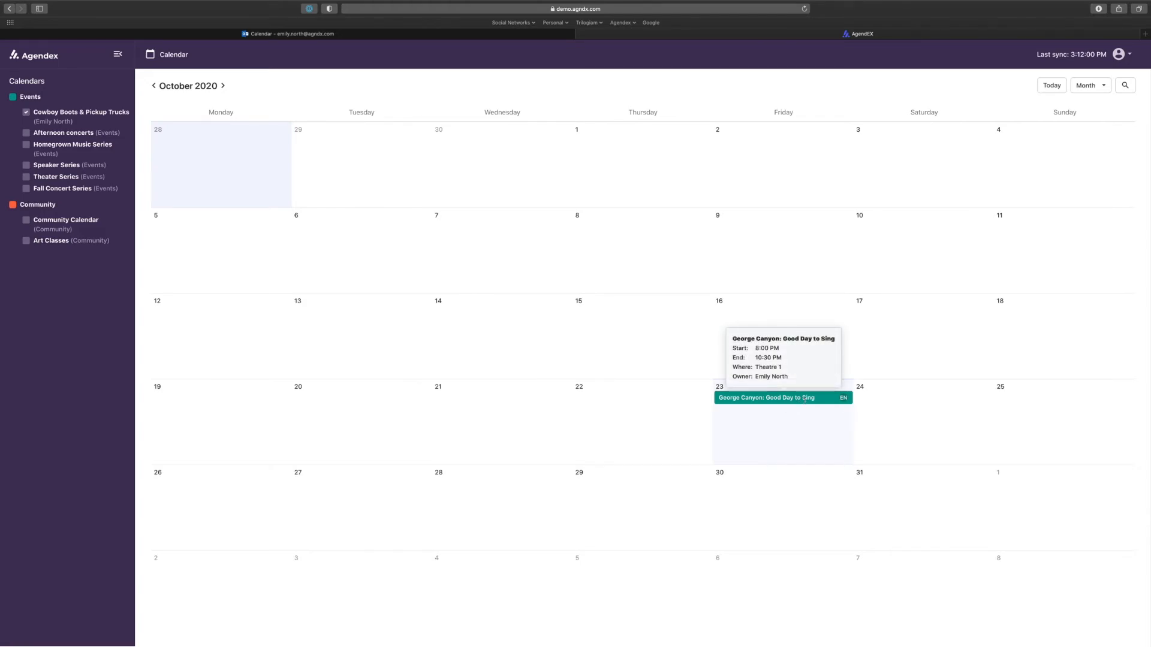
- Switch to the mailbox calendar and review the sharing permissions of Cowboy Boots & Pickup Trucks, closing them without changes
click(549, 35)
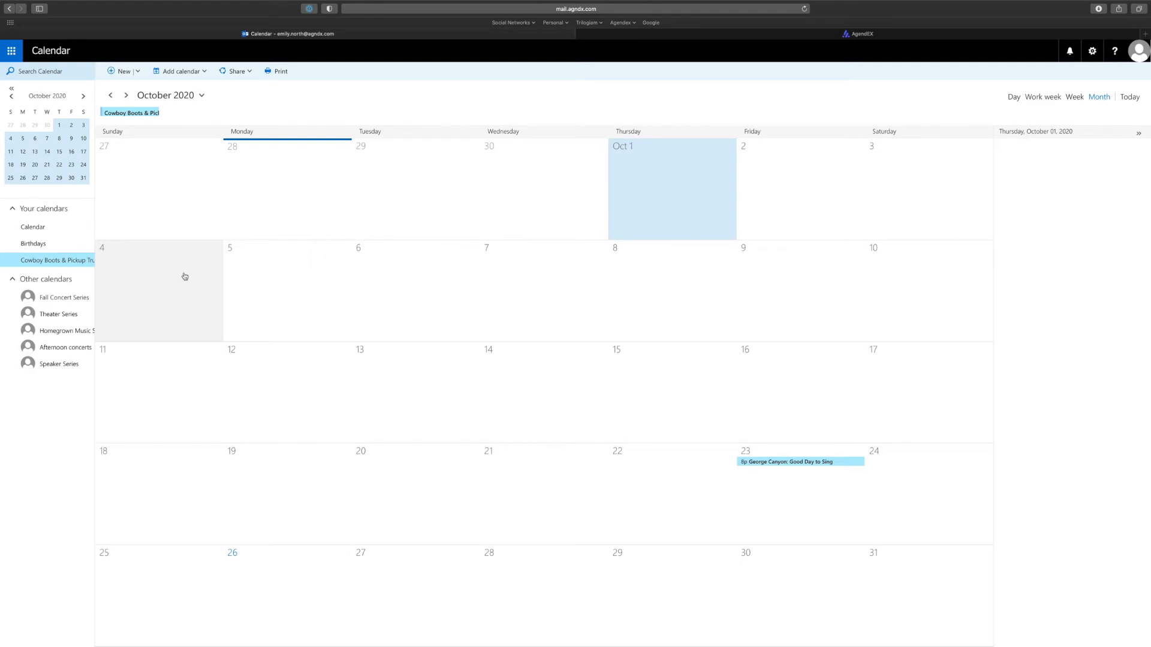
right_click(53, 261)
click(92, 274)
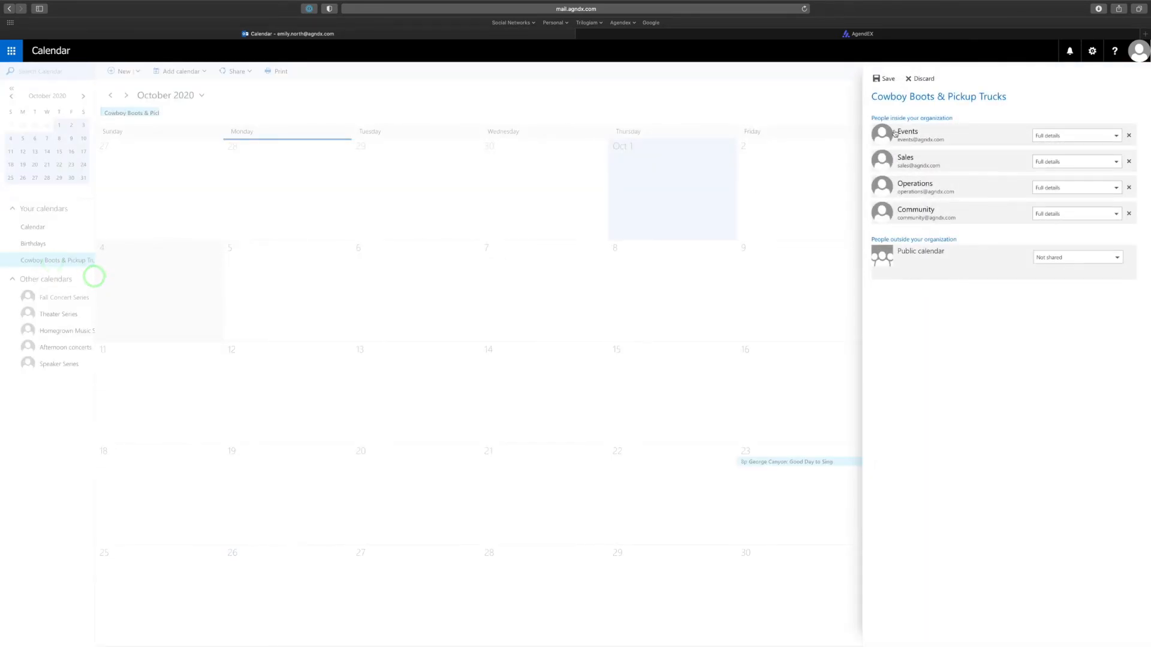
click(919, 79)
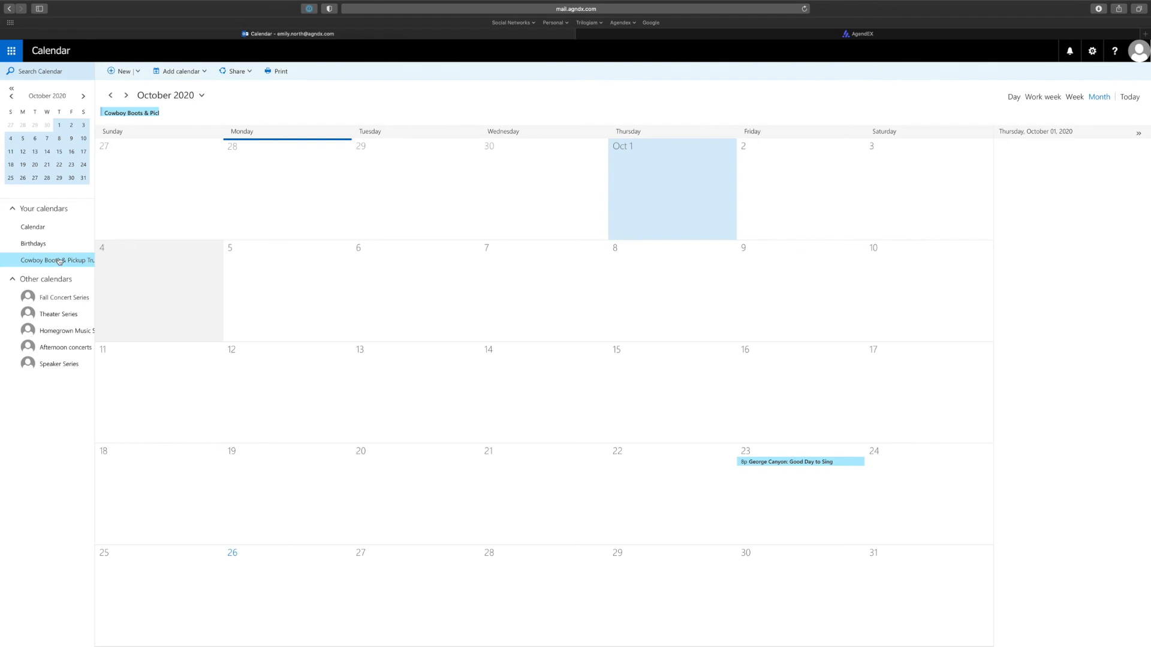
- Show all Events calendars in Agendex to check the October 23 event among them, then return to the mailbox calendar
click(668, 33)
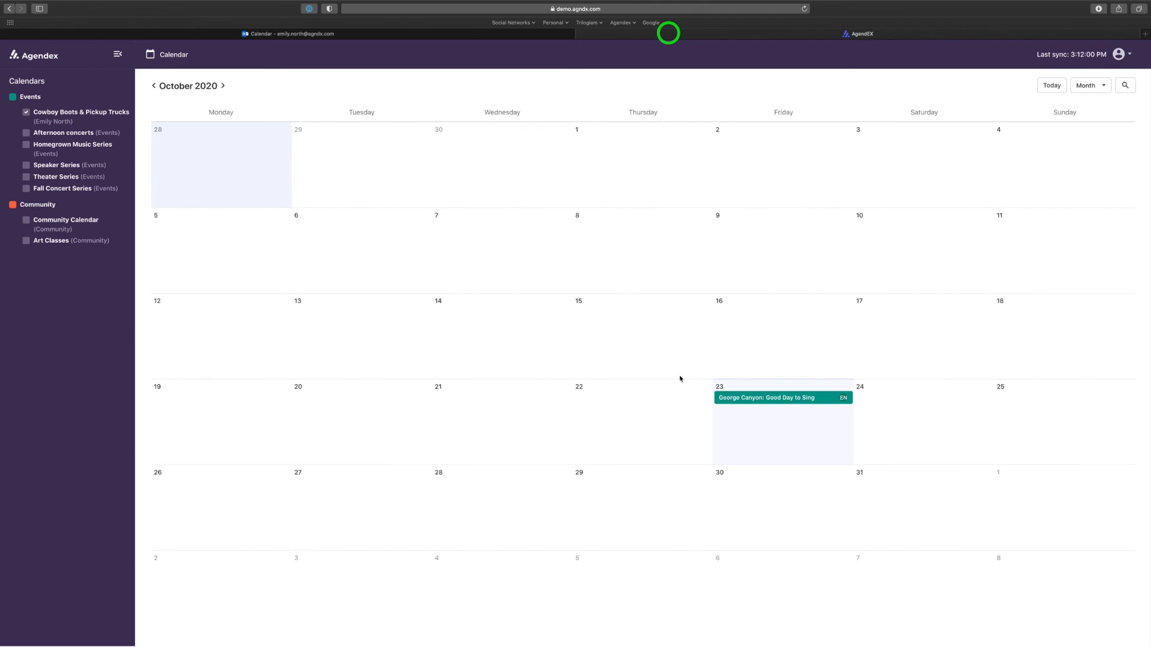
click(14, 97)
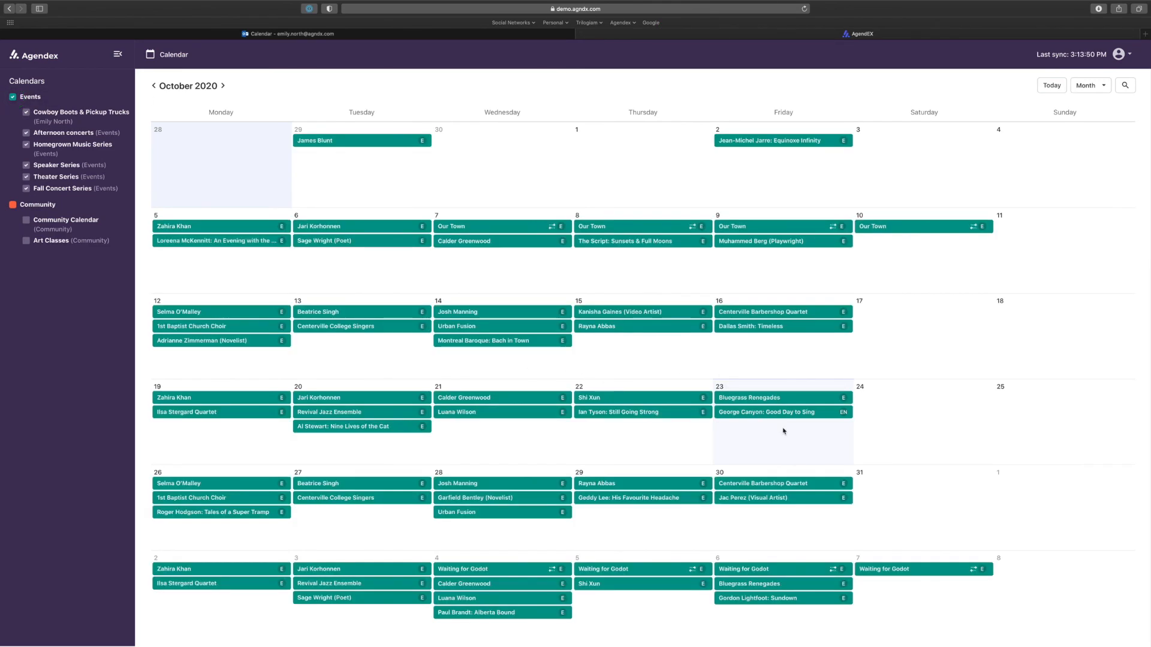
click(549, 34)
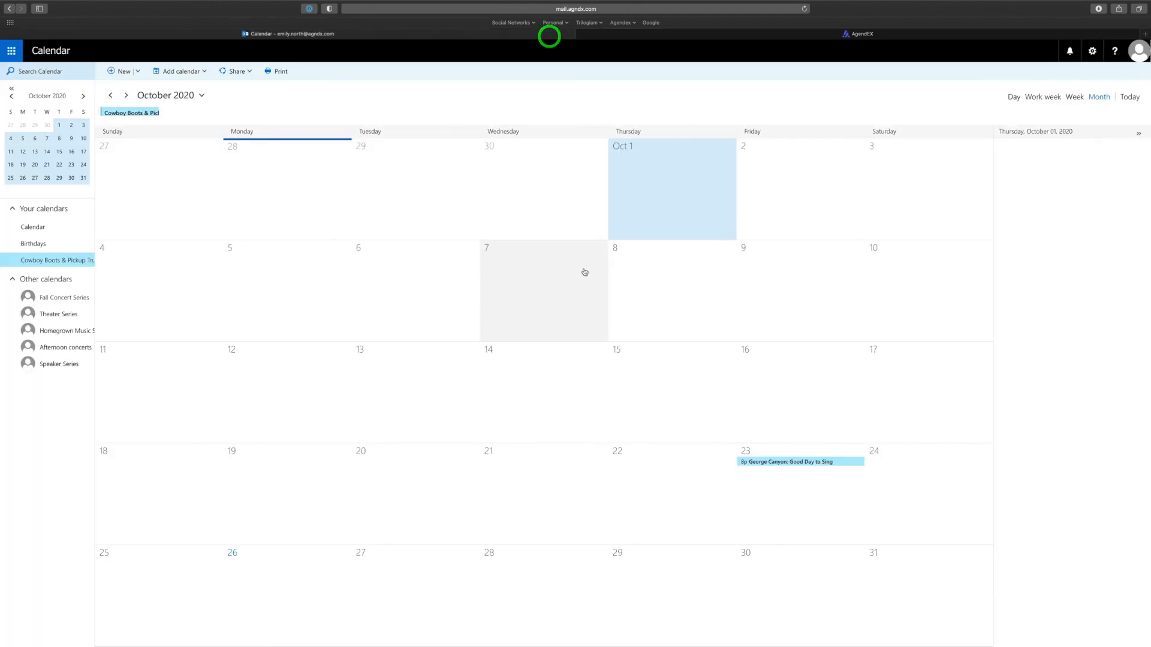